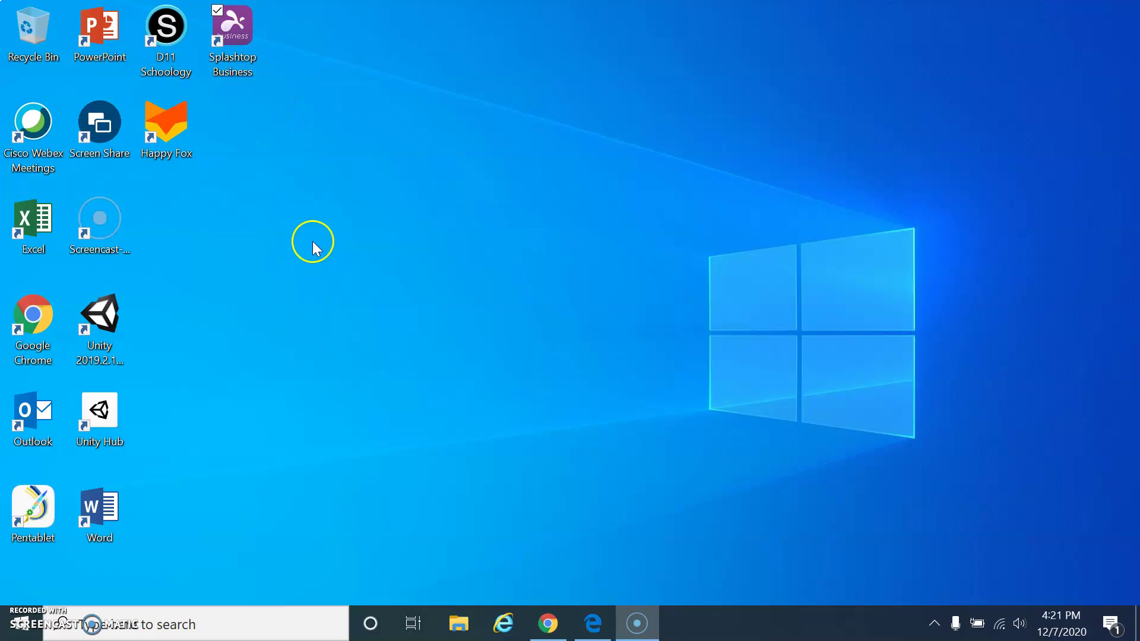
# Bring the Chrome window with the Outlook Splashtop invitation email to the front
pyautogui.click(547, 624)
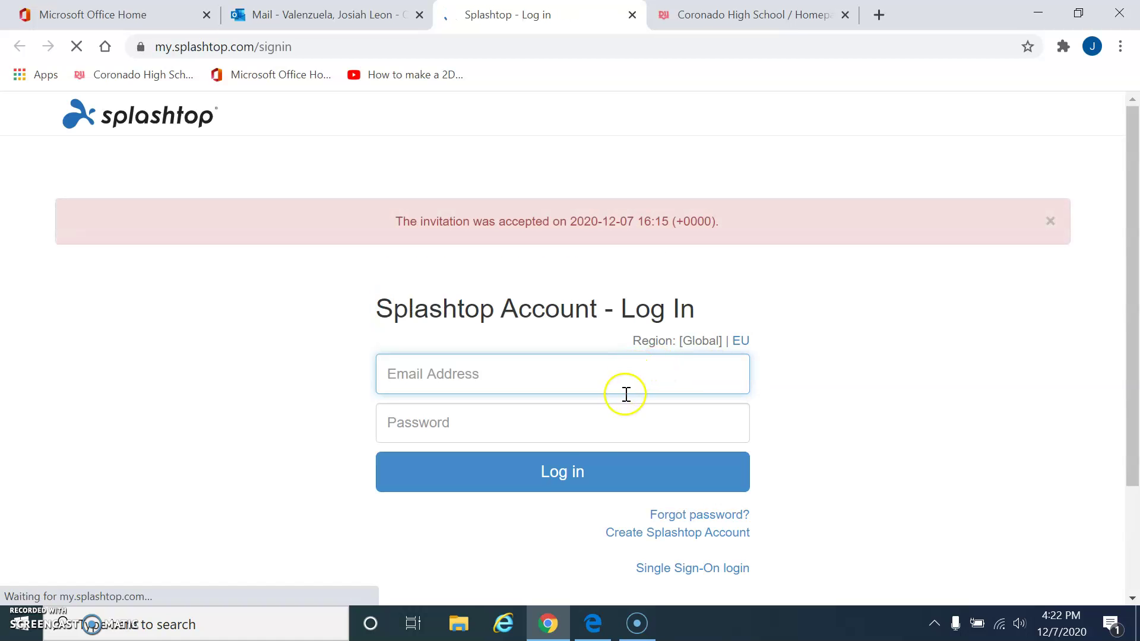
# Open the Splashtop Single Sign-On login page, then return to the Outlook invitation email tab
pyautogui.scroll(-1, 535, 505)
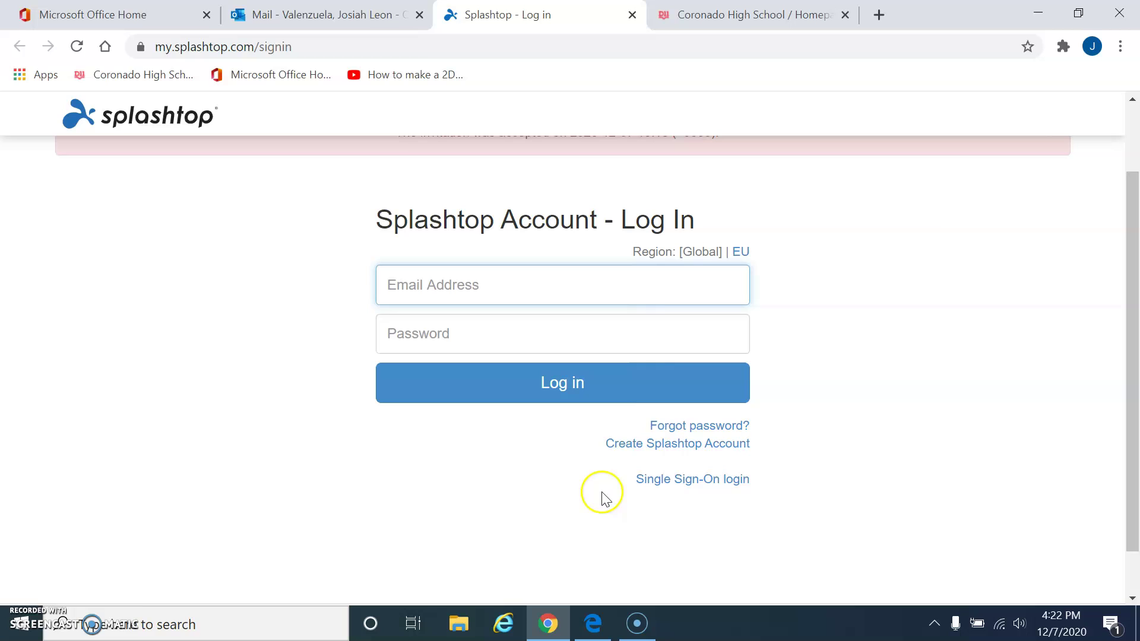
pyautogui.click(655, 481)
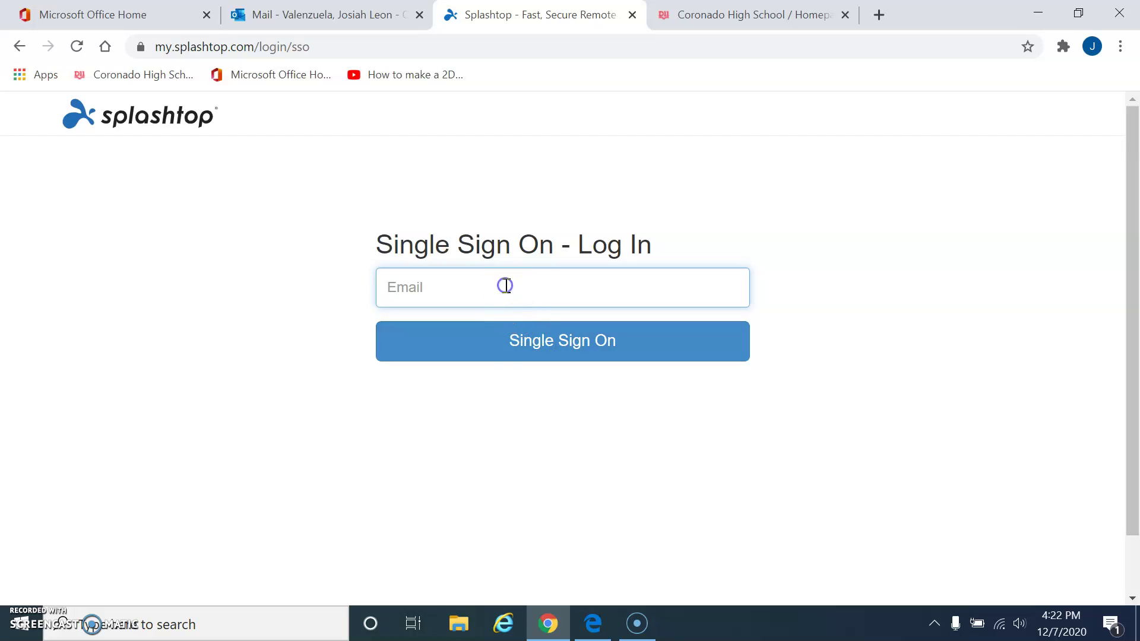
pyautogui.click(17, 609)
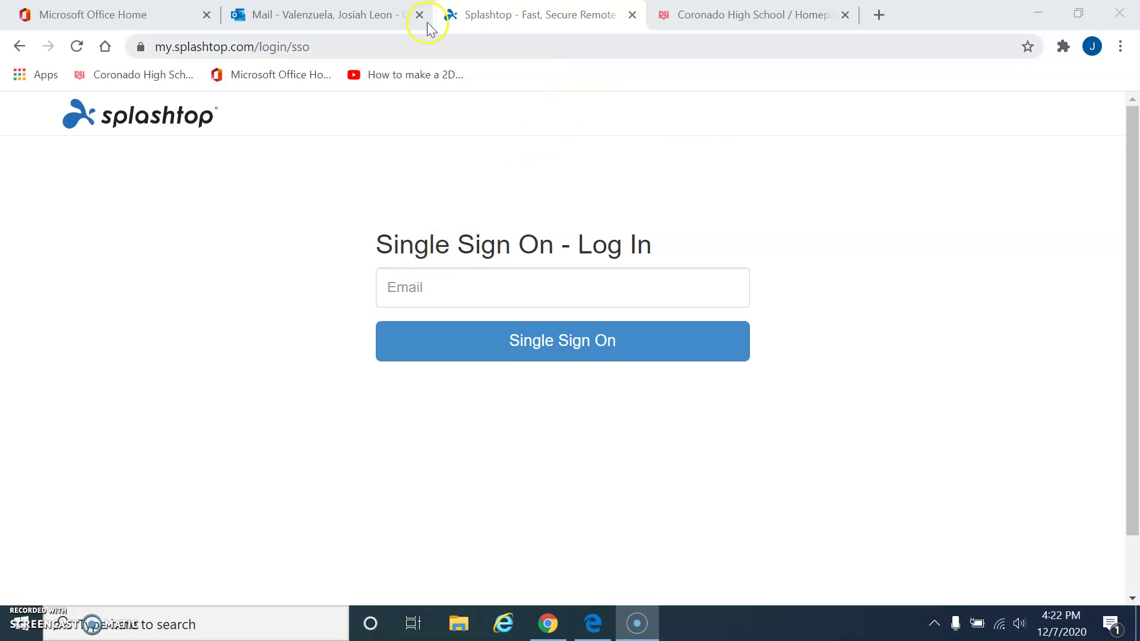
pyautogui.click(362, 17)
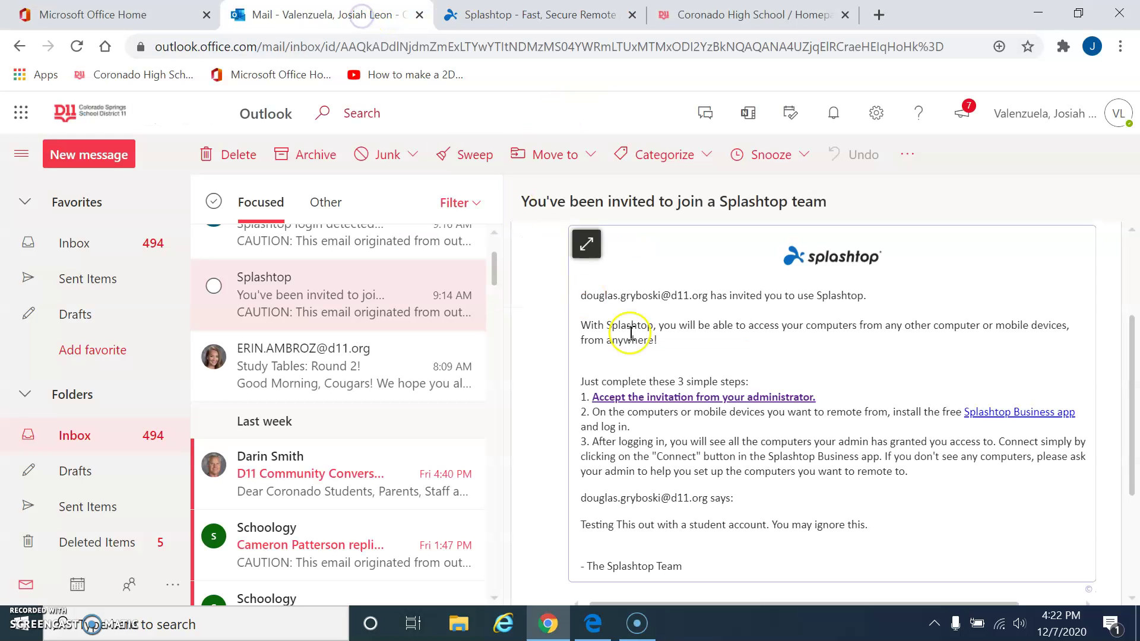
# Open the Splashtop downloads page from the email and pick the portable Windows Business app
pyautogui.click(1010, 412)
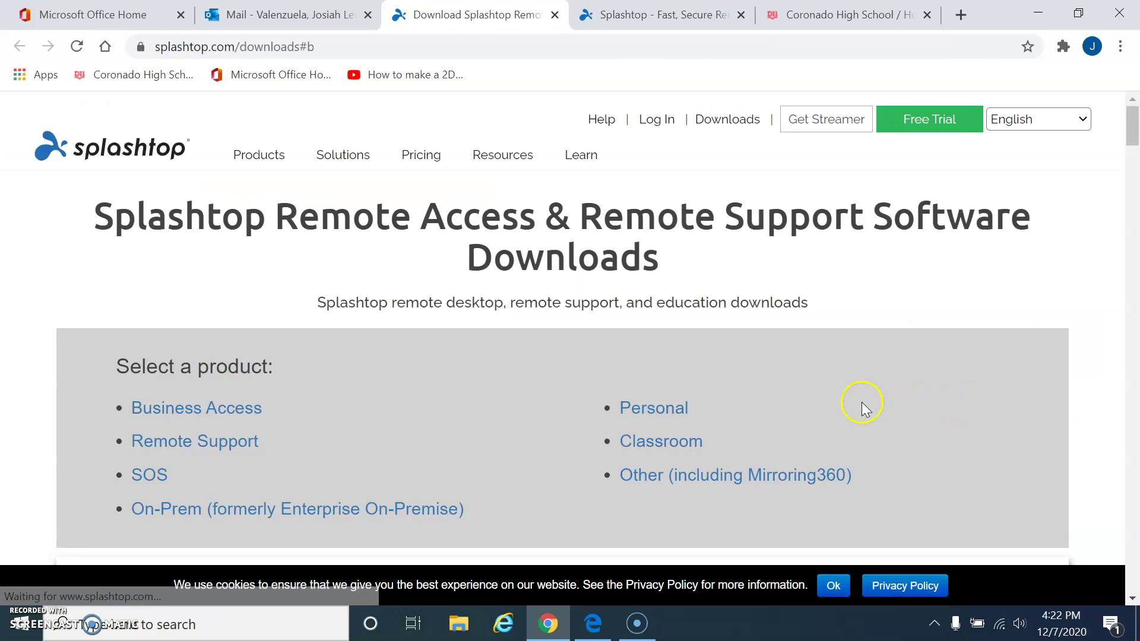
pyautogui.scroll(-2, 451, 362)
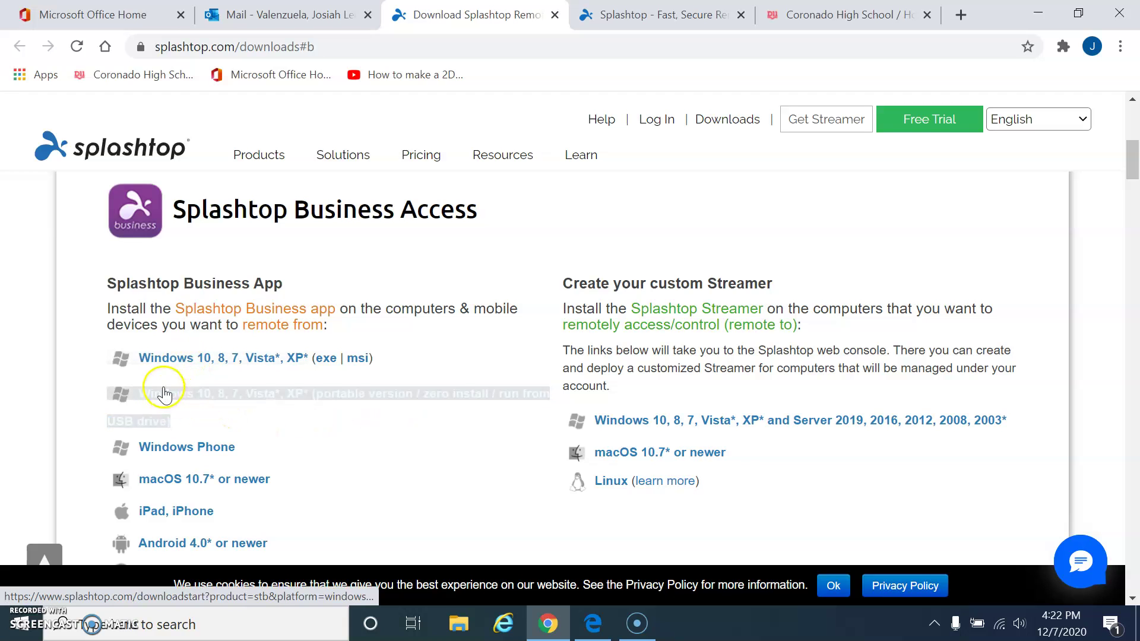
pyautogui.scroll(-2, 285, 395)
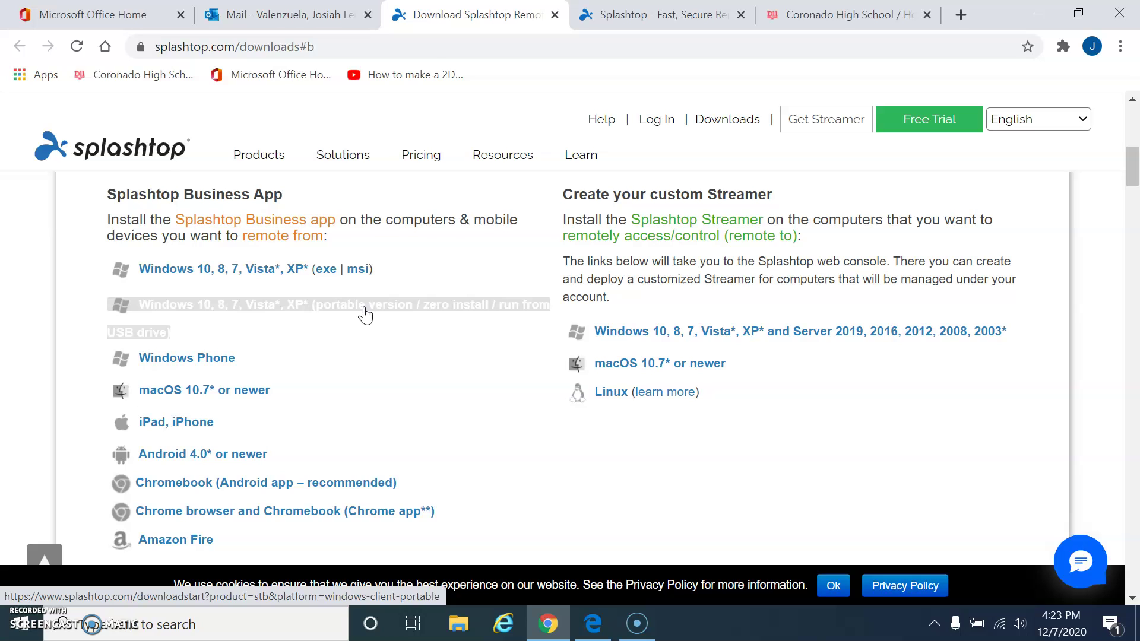
pyautogui.click(295, 316)
pyautogui.click(257, 268)
pyautogui.click(257, 303)
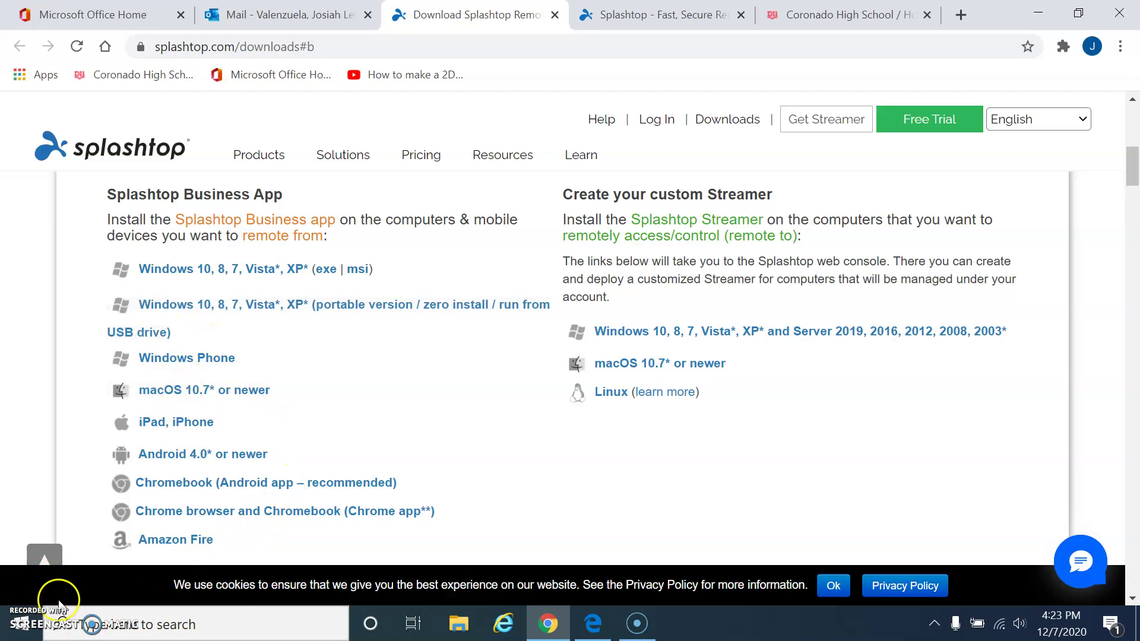
# Check the Downloads folder, then download the portable Windows Splashtop Business app and open its file options
pyautogui.click(458, 624)
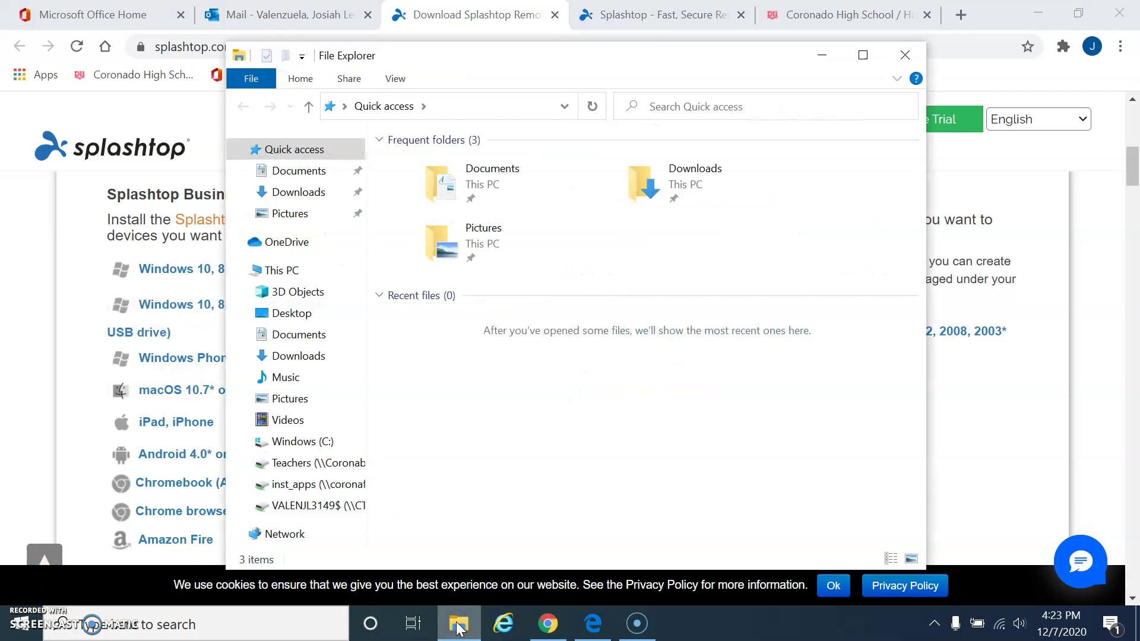
pyautogui.click(291, 203)
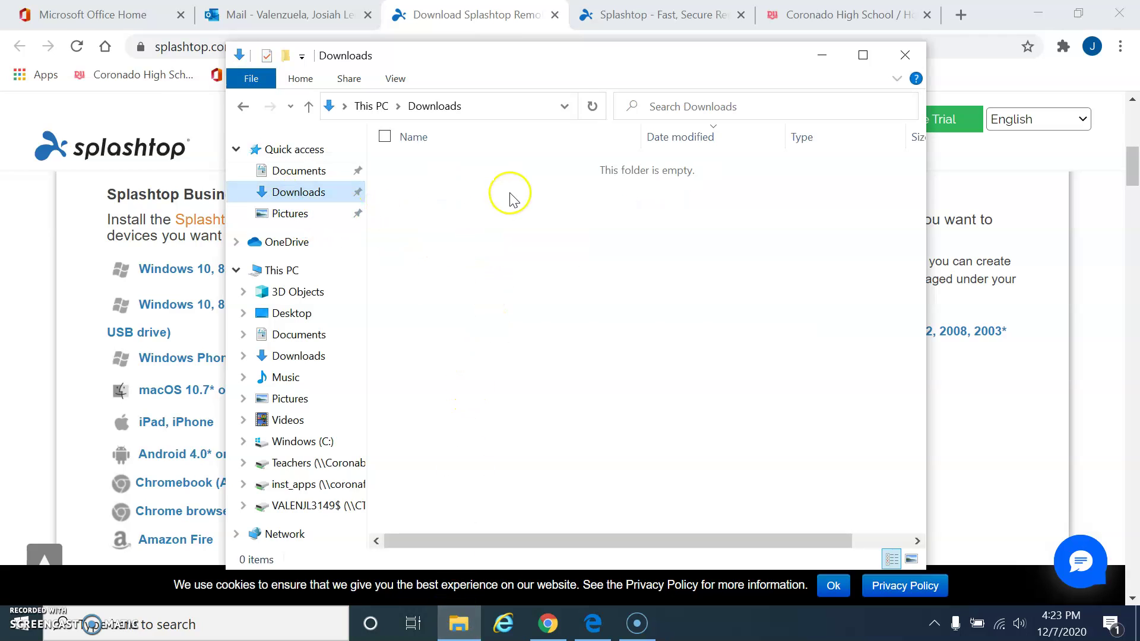
pyautogui.click(822, 55)
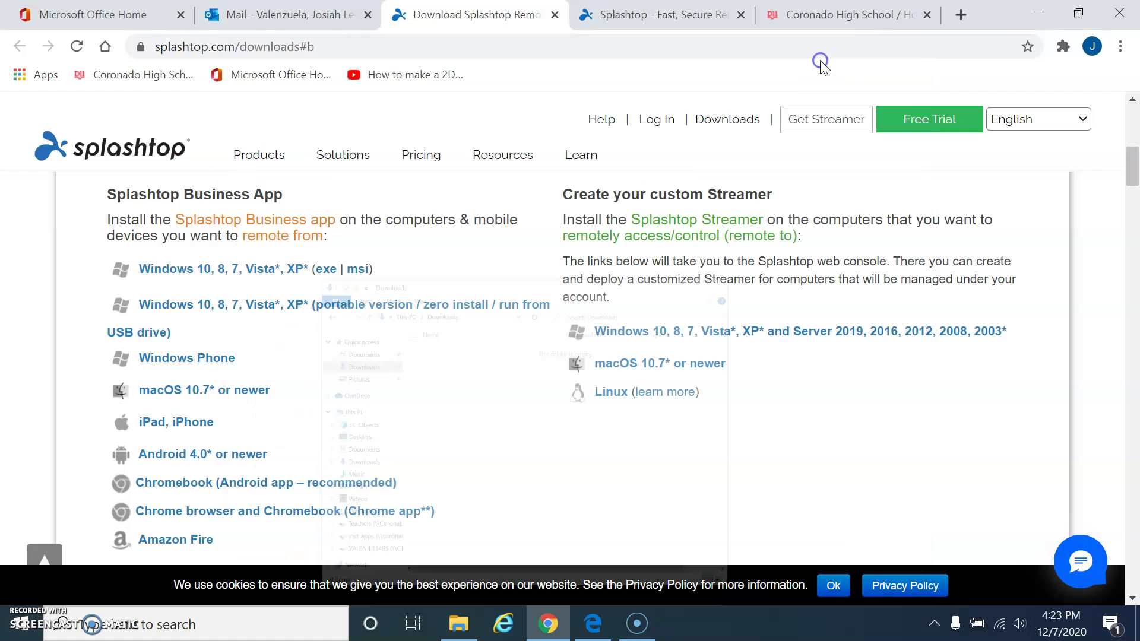
pyautogui.click(332, 309)
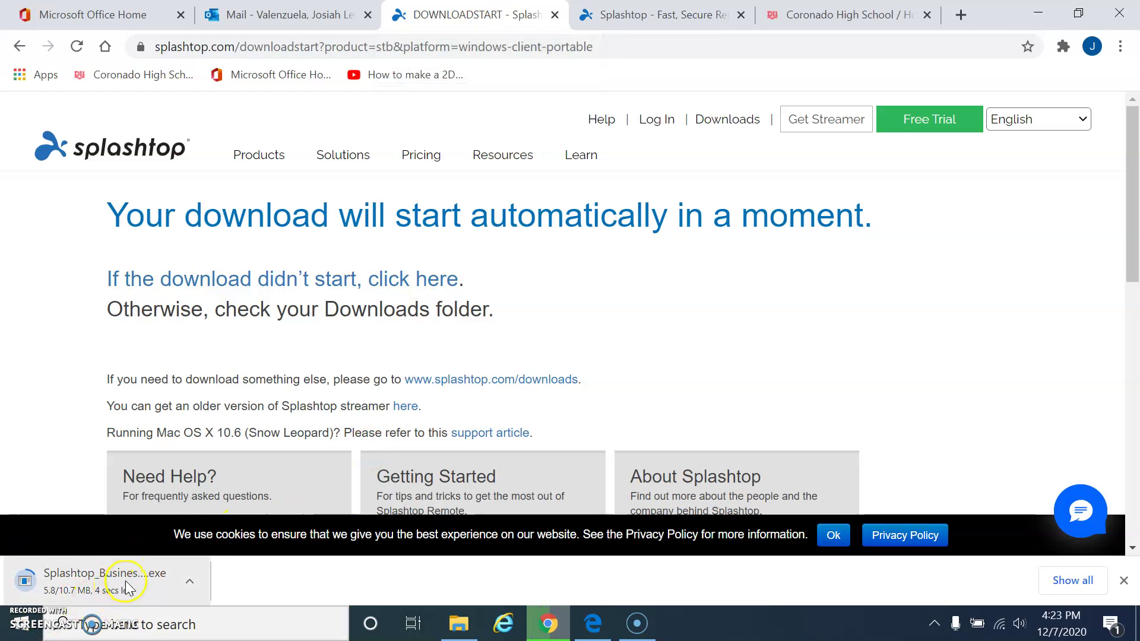
pyautogui.click(190, 582)
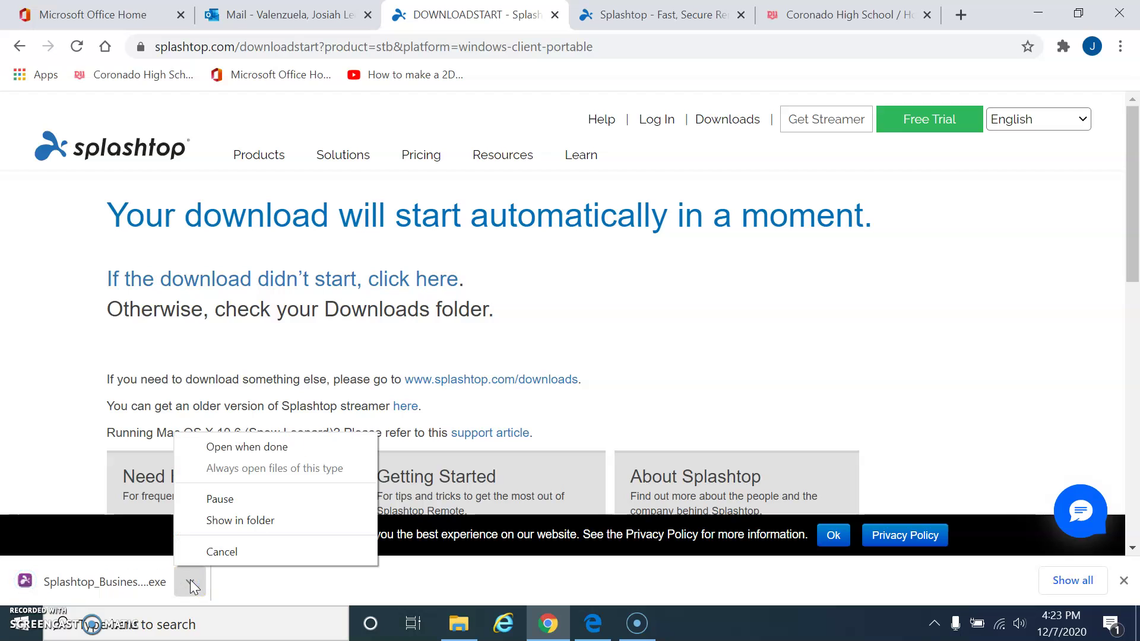
# Show the downloaded Splashtop Business file in Downloads and drag it onto the desktop
pyautogui.click(240, 520)
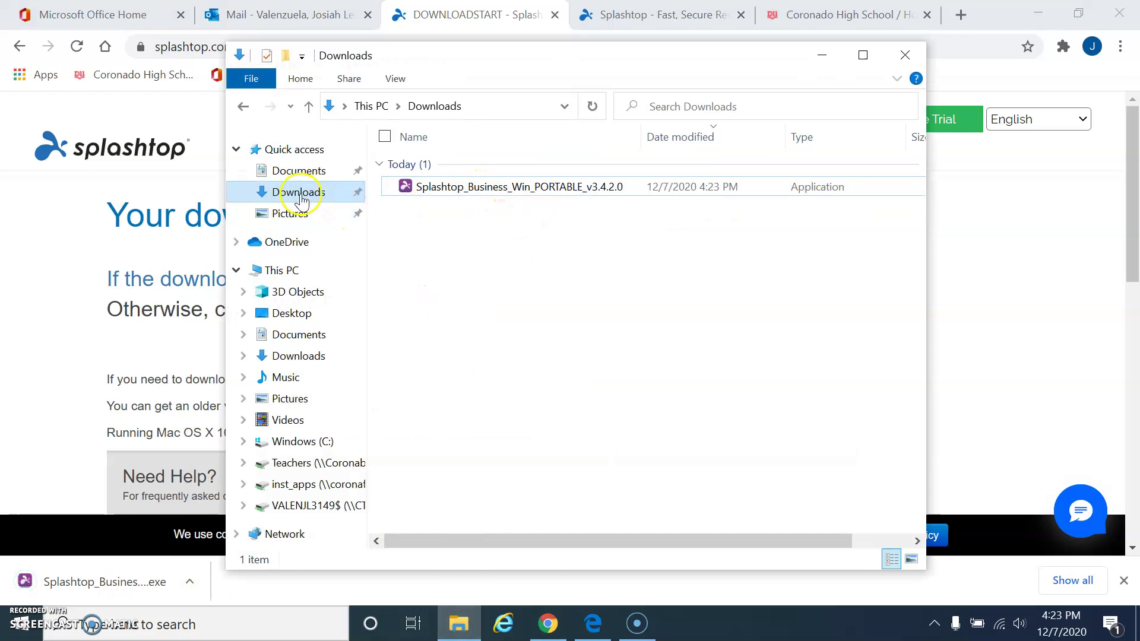
pyautogui.click(291, 360)
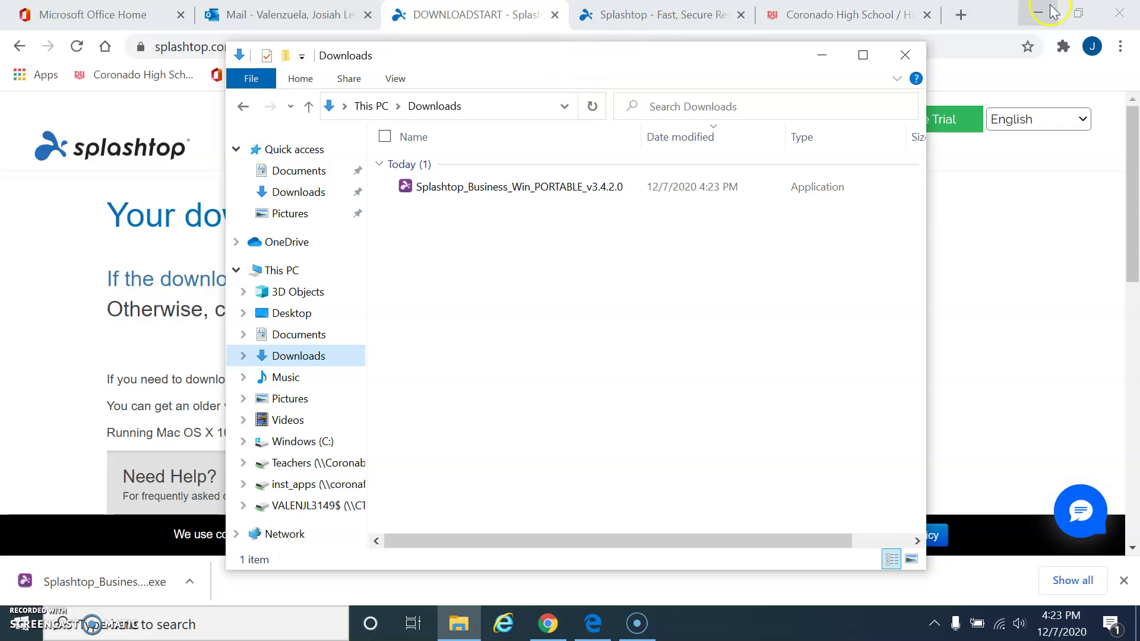
pyautogui.click(1044, 13)
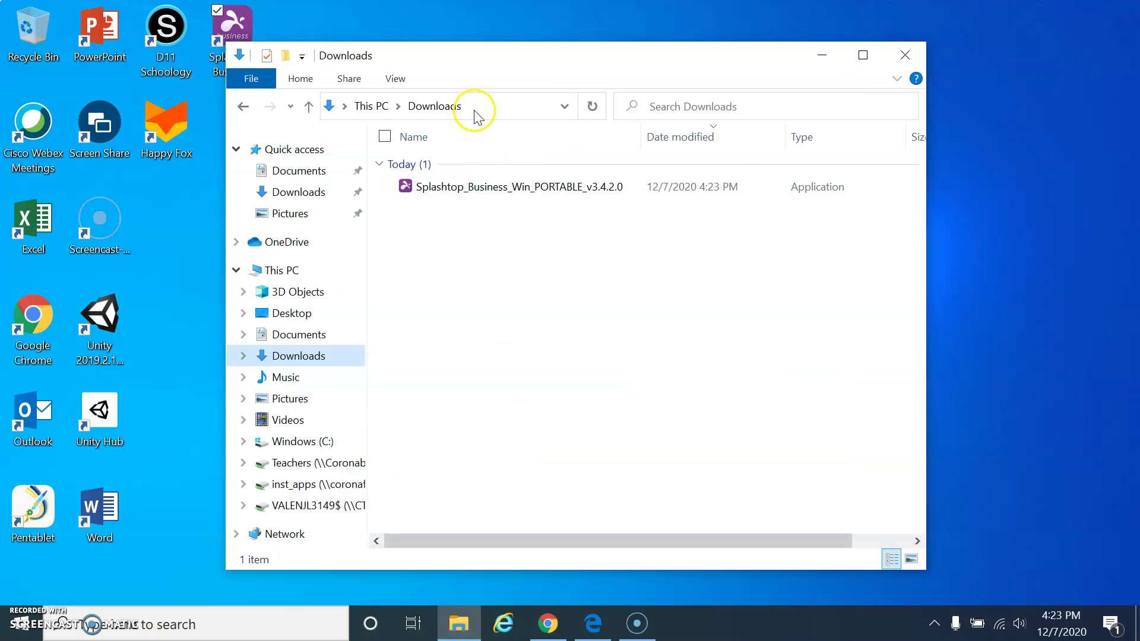
pyautogui.moveTo(573, 81); pyautogui.dragTo(588, 81)
pyautogui.moveTo(580, 211); pyautogui.dragTo(657, 237)
# Close the Downloads window and select the new Splashtop Business shortcut on the desktop
pyautogui.click(237, 45)
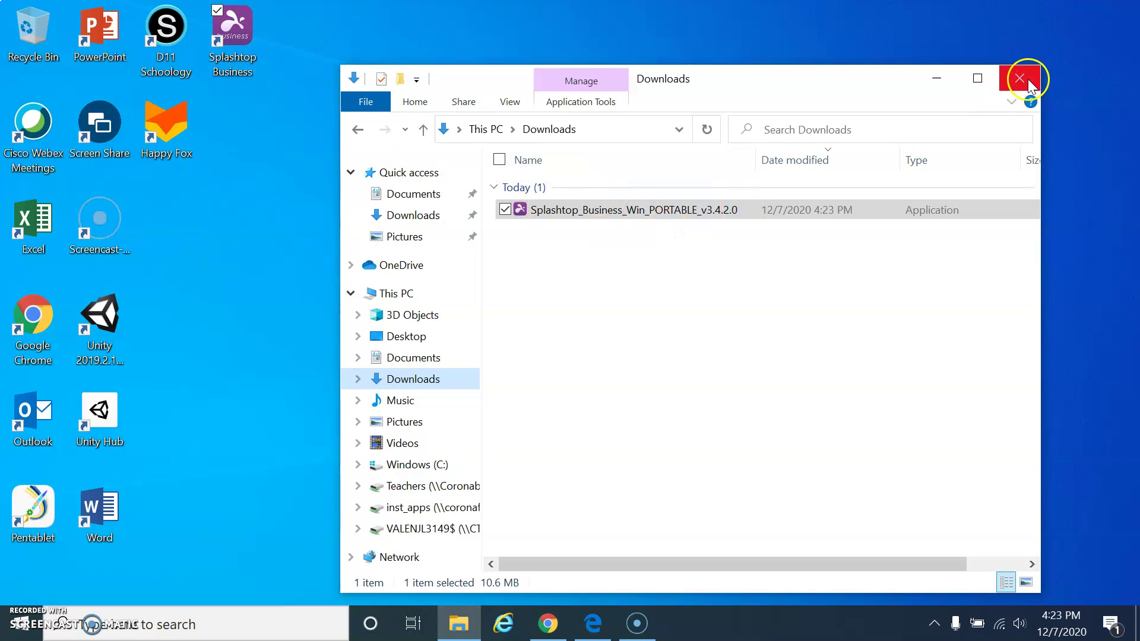
pyautogui.click(1020, 79)
pyautogui.click(281, 95)
pyautogui.click(251, 52)
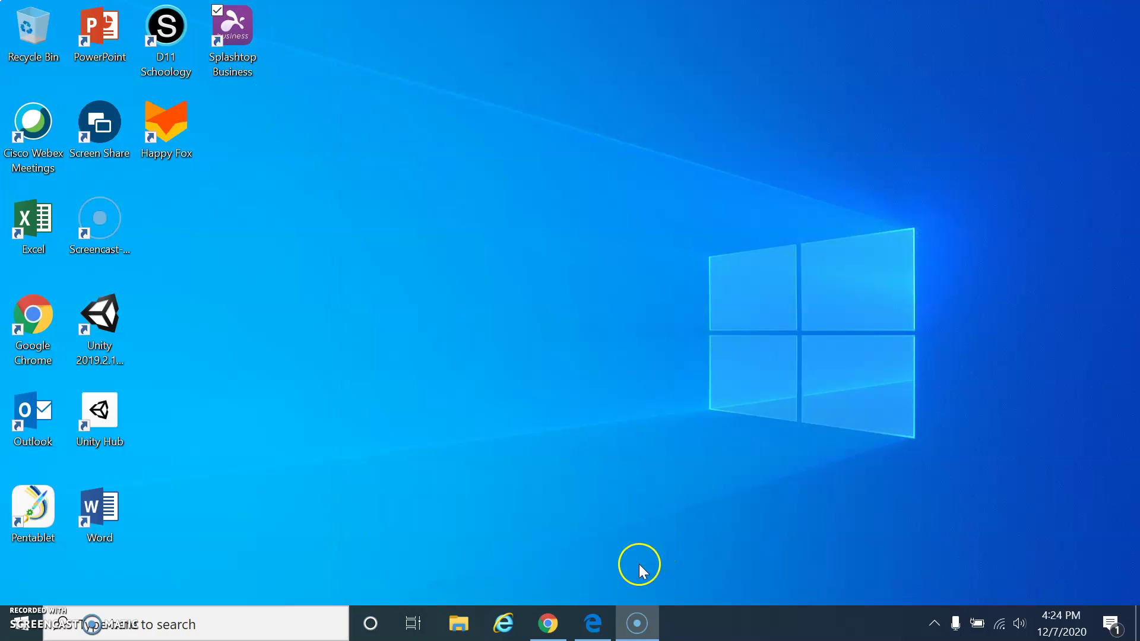
# Return to Chrome and switch to the Splashtop tab at my.splashtop.com/computers
pyautogui.click(547, 623)
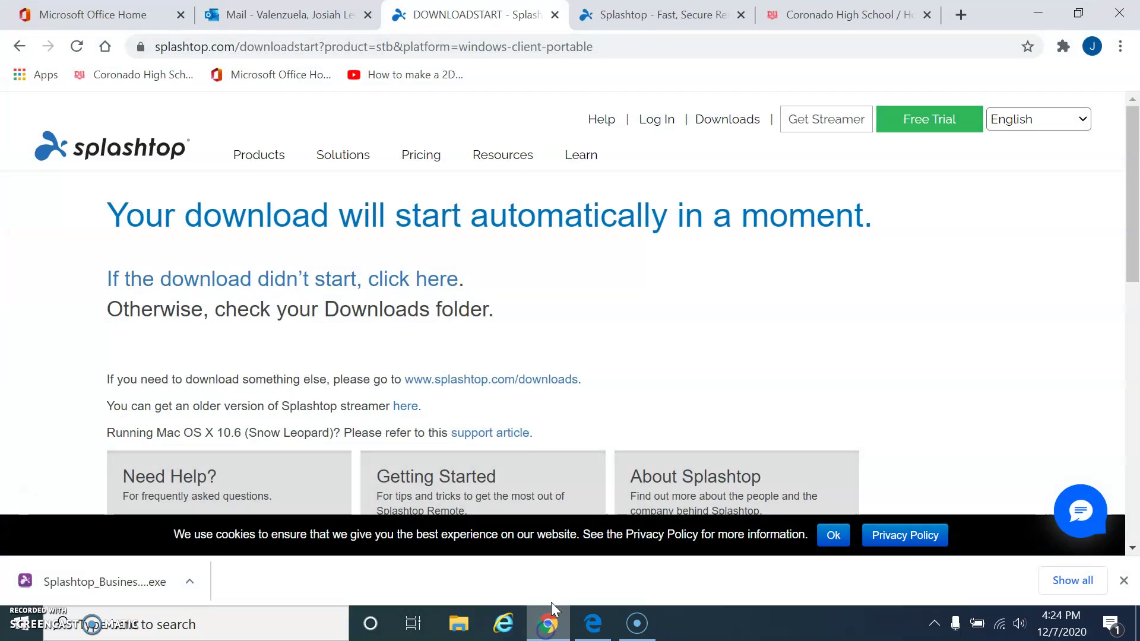
pyautogui.click(260, 18)
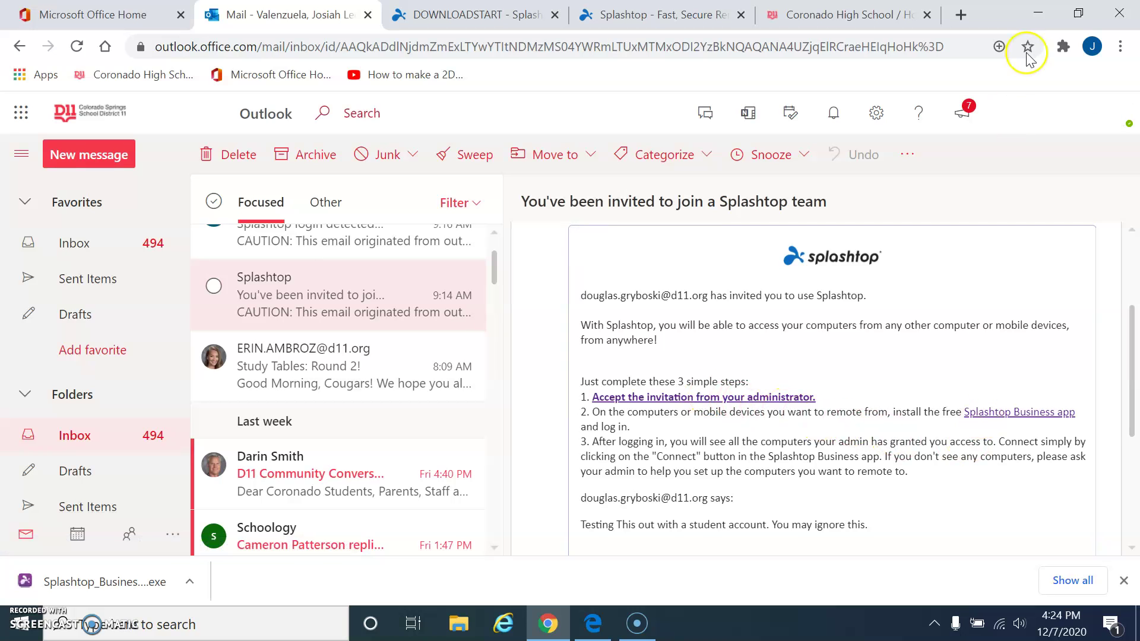
pyautogui.click(1038, 13)
pyautogui.click(211, 36)
pyautogui.click(545, 624)
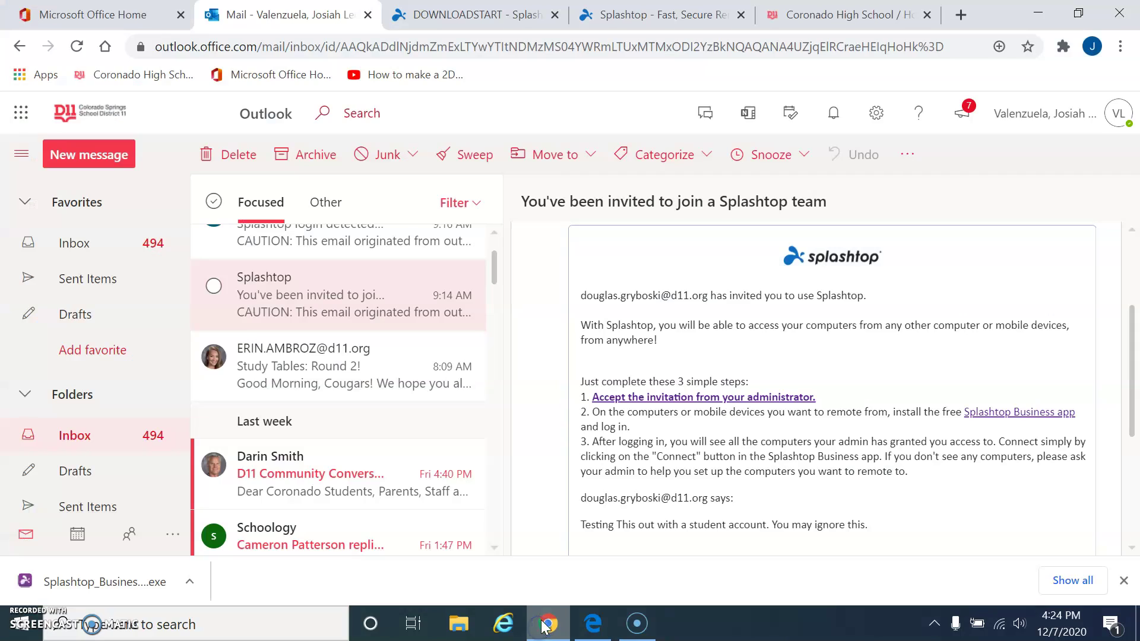
pyautogui.click(654, 15)
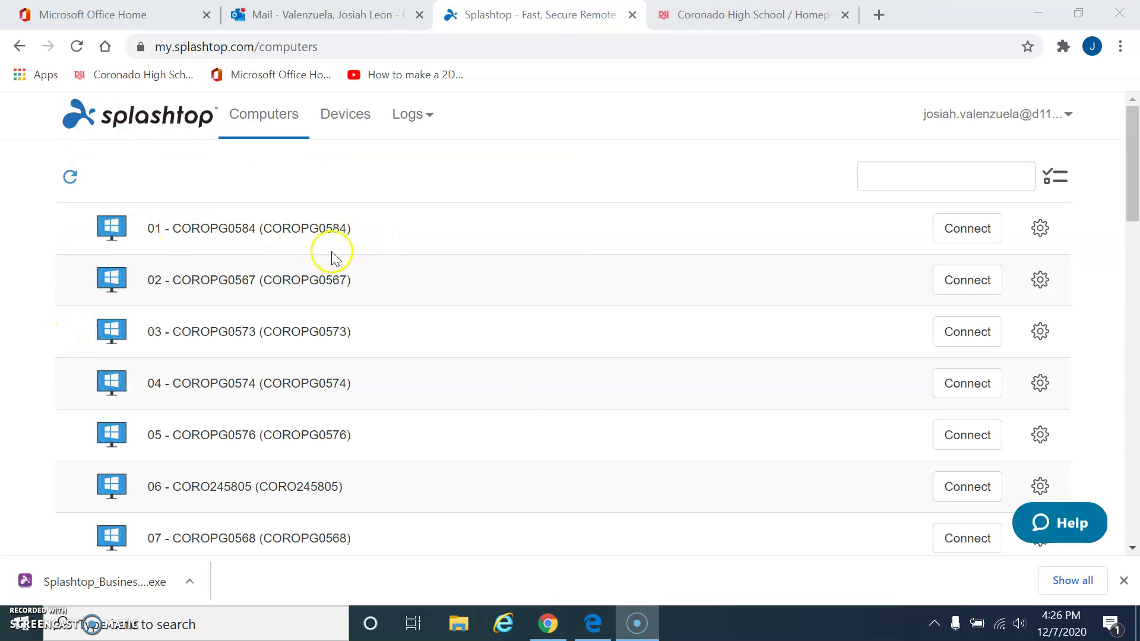
pyautogui.scroll(-9, 331, 285)
pyautogui.scroll(-10, 342, 344)
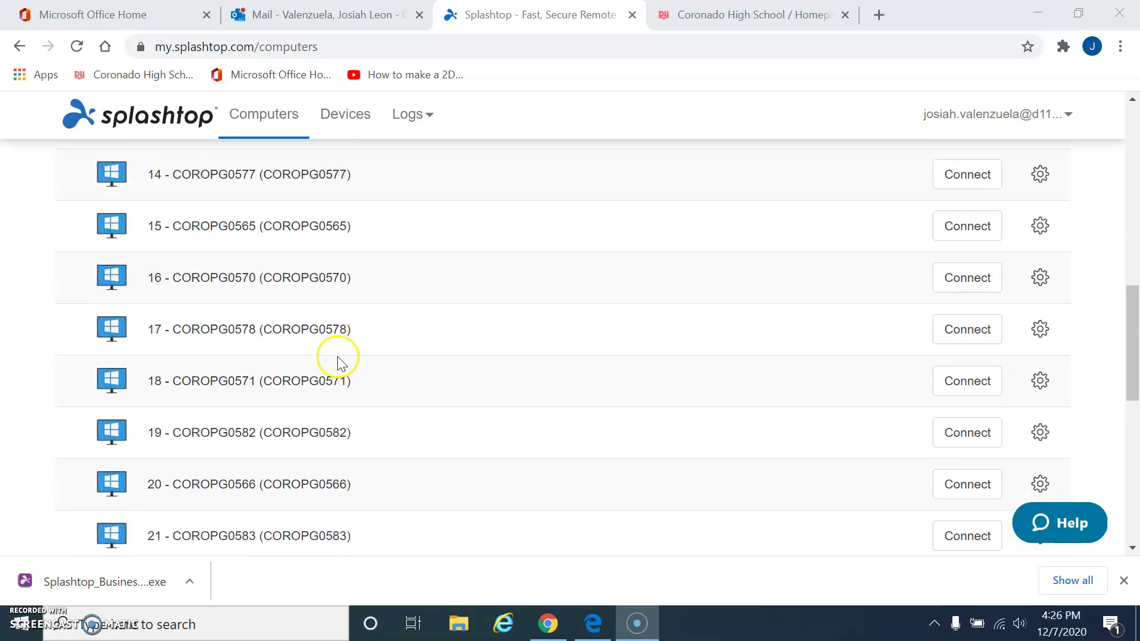
pyautogui.scroll(-2, 356, 429)
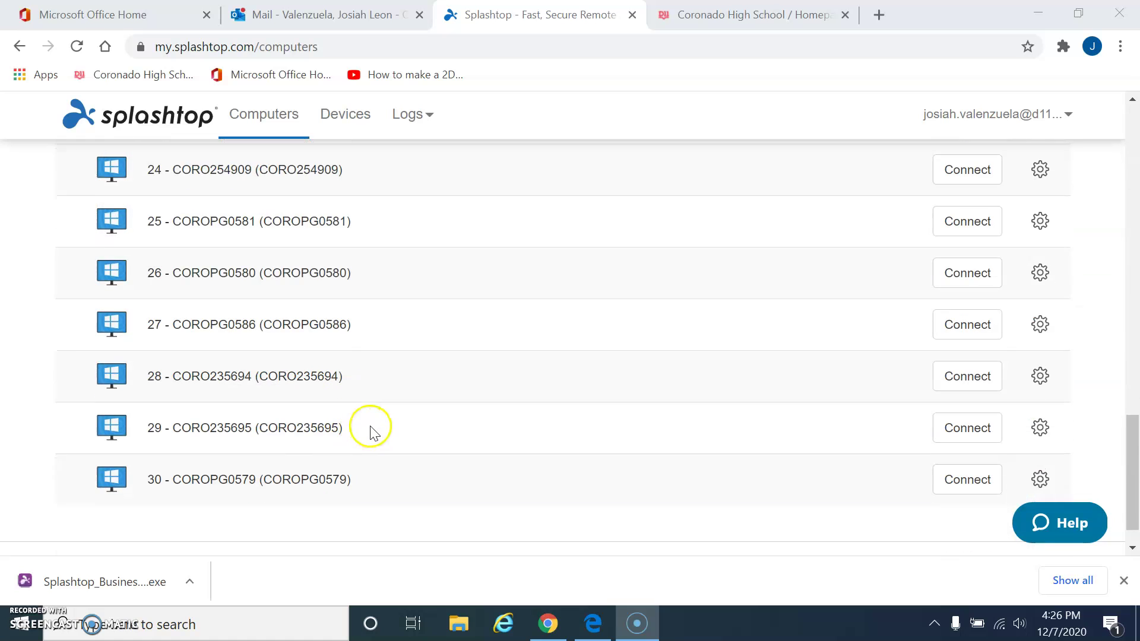
pyautogui.scroll(-1, 552, 428)
pyautogui.scroll(3, 778, 419)
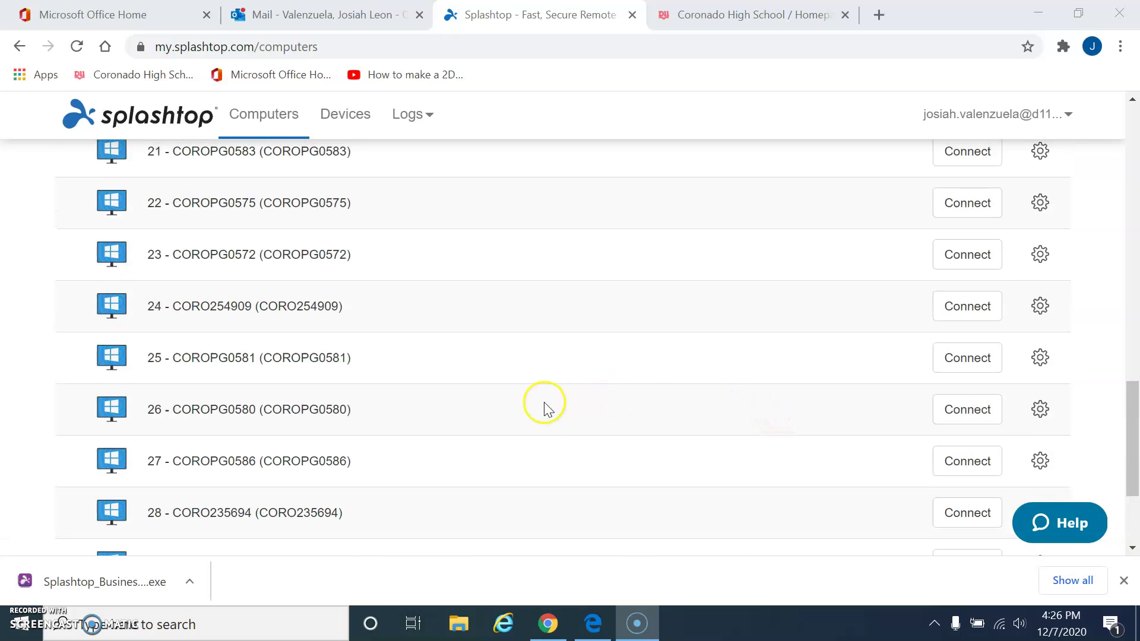
pyautogui.scroll(6, 544, 407)
pyautogui.scroll(1, 547, 410)
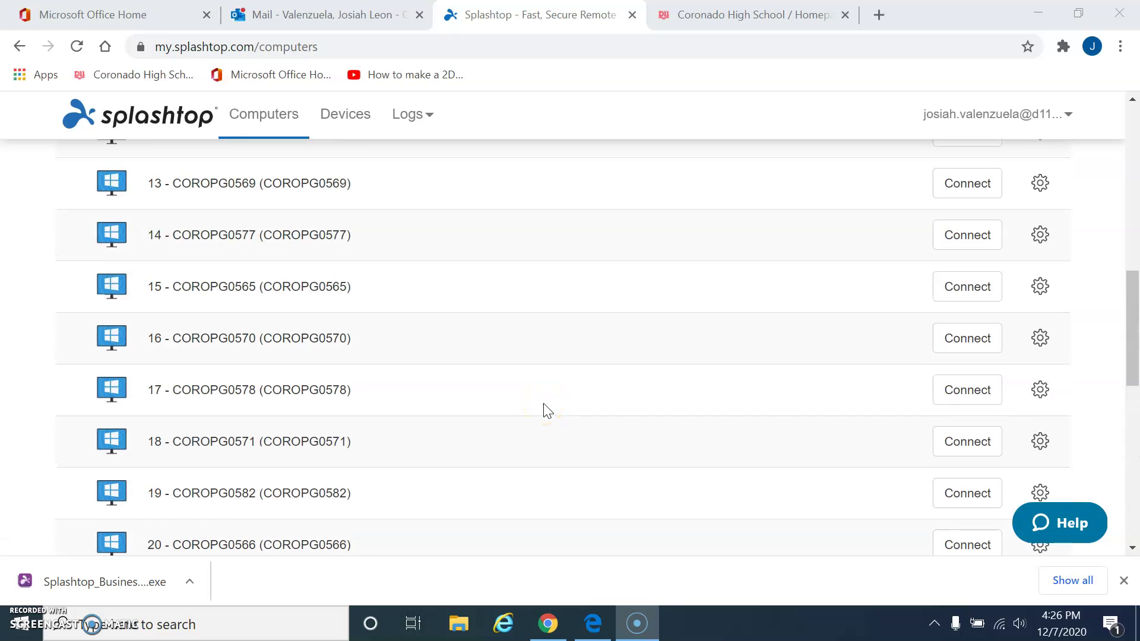
pyautogui.click(521, 391)
pyautogui.scroll(4, 522, 390)
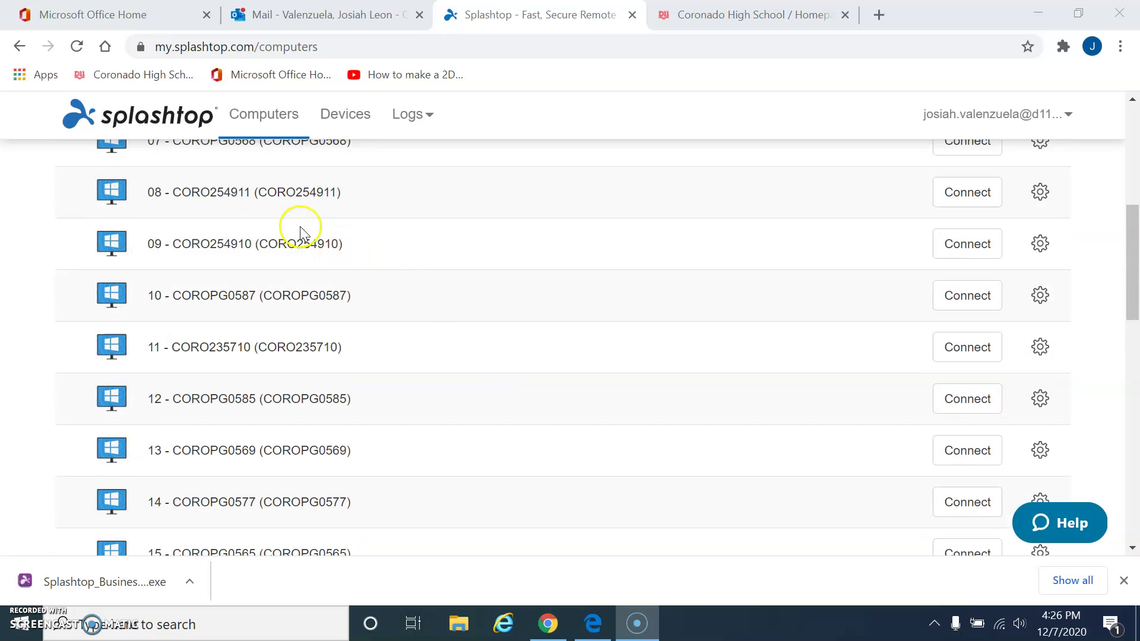
pyautogui.scroll(3, 397, 289)
pyautogui.scroll(2, 356, 265)
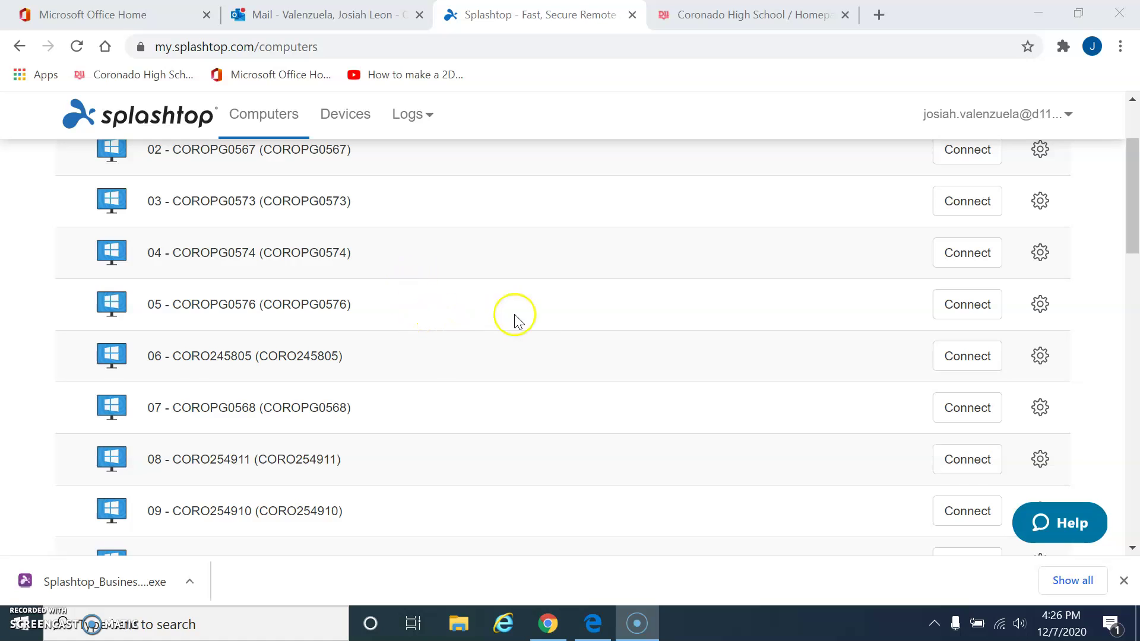
pyautogui.scroll(3, 520, 322)
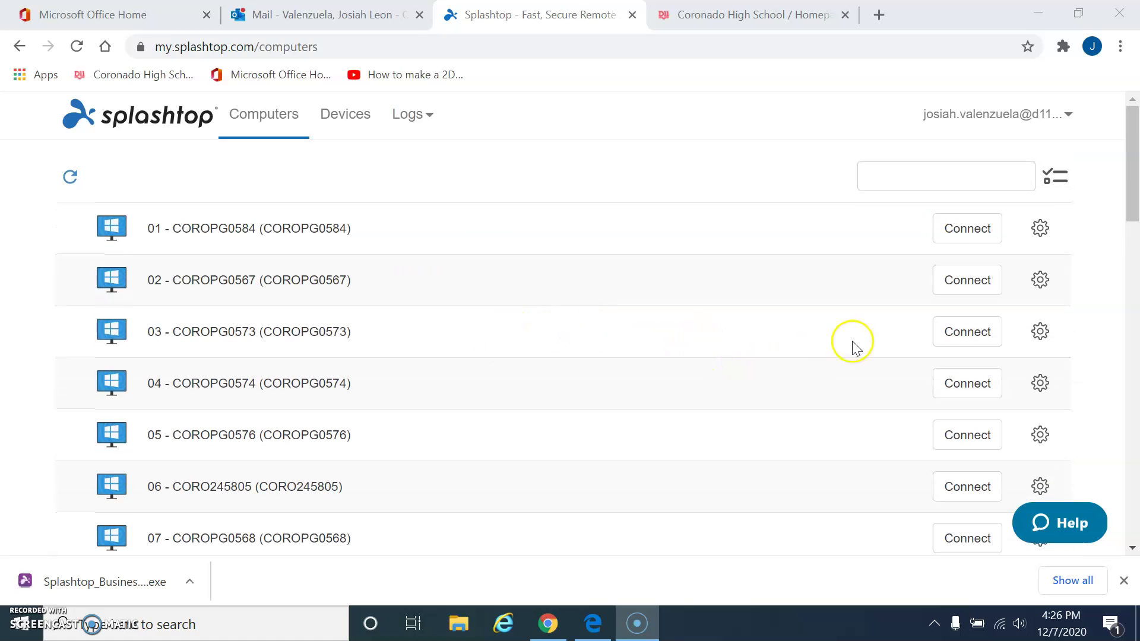
pyautogui.scroll(-8, 919, 387)
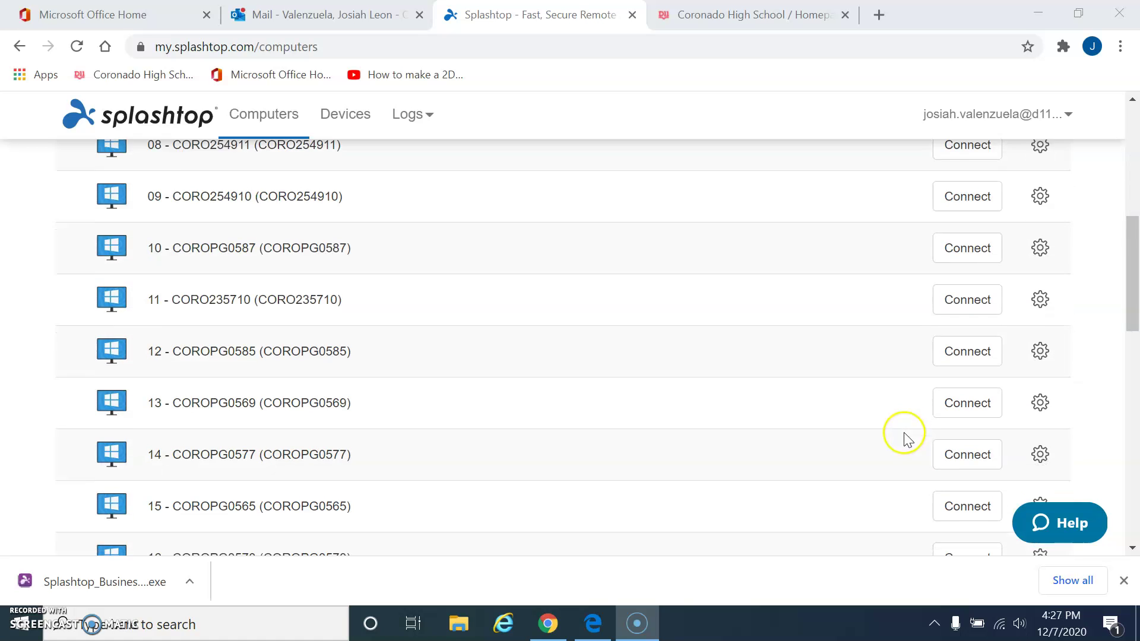
pyautogui.scroll(-4, 917, 449)
pyautogui.scroll(-4, 812, 443)
pyautogui.scroll(-4, 534, 434)
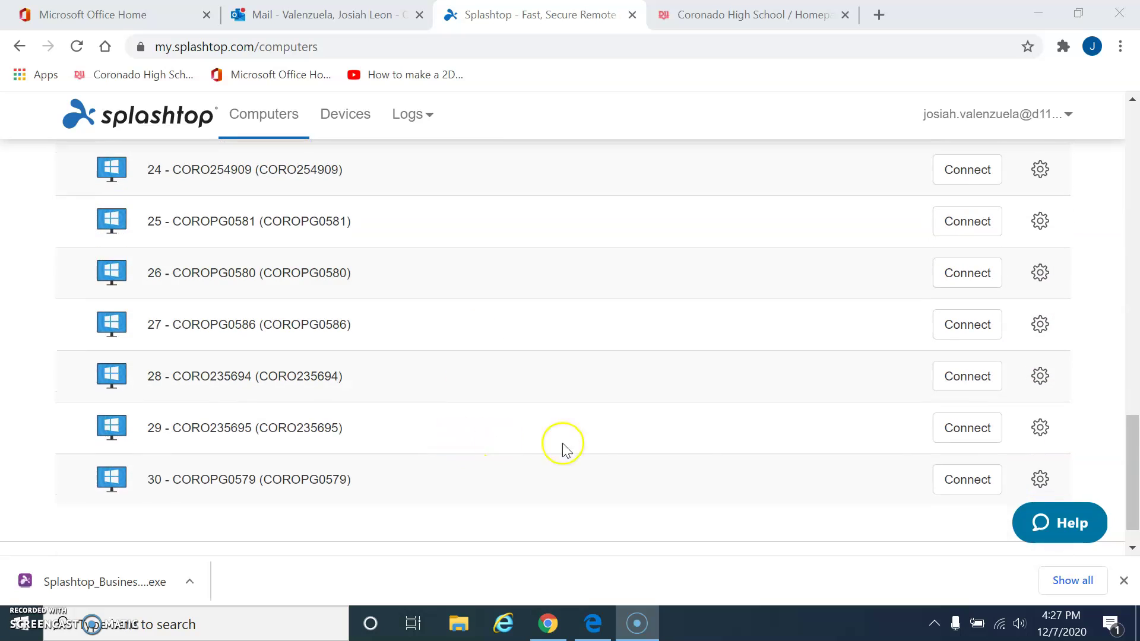
pyautogui.scroll(5, 534, 395)
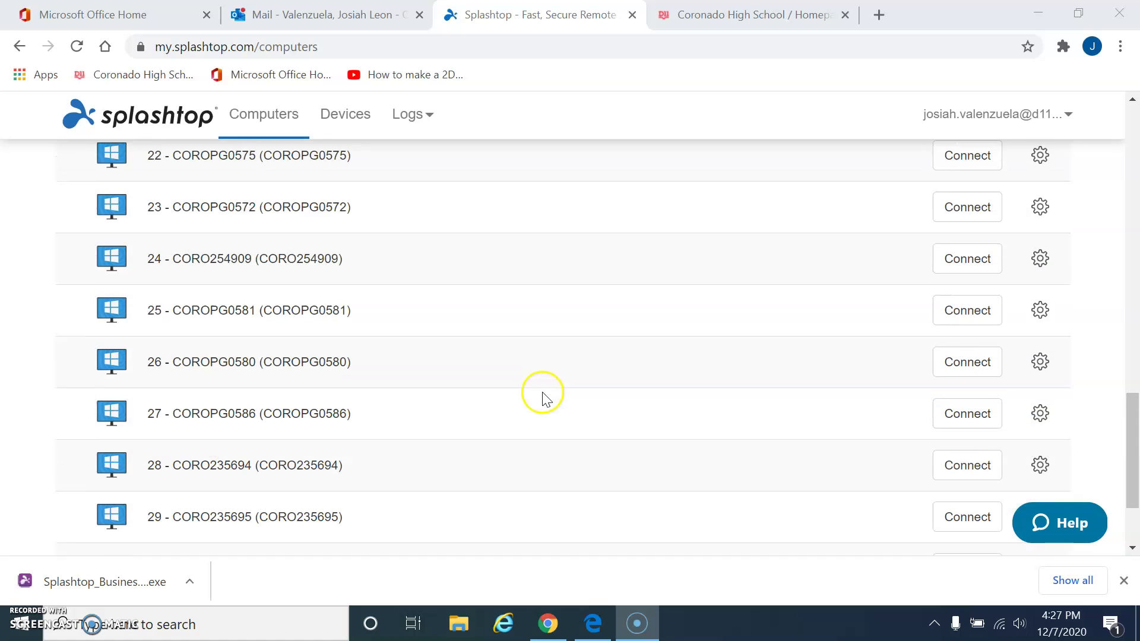
pyautogui.scroll(6, 534, 398)
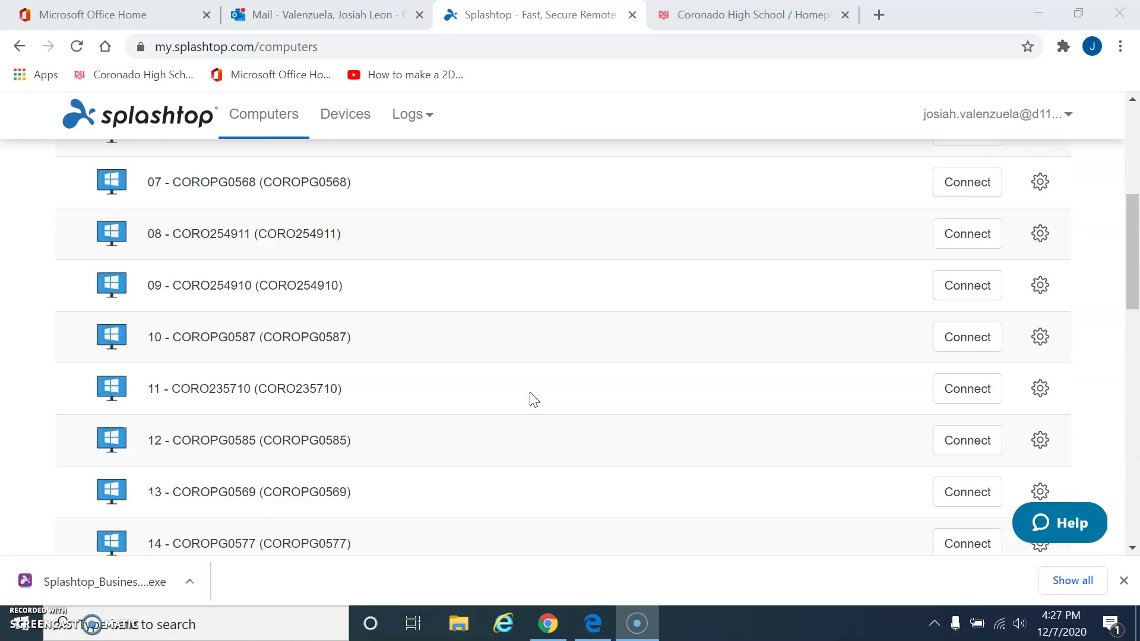
pyautogui.scroll(3, 535, 399)
pyautogui.click(506, 399)
pyautogui.scroll(-3, 499, 401)
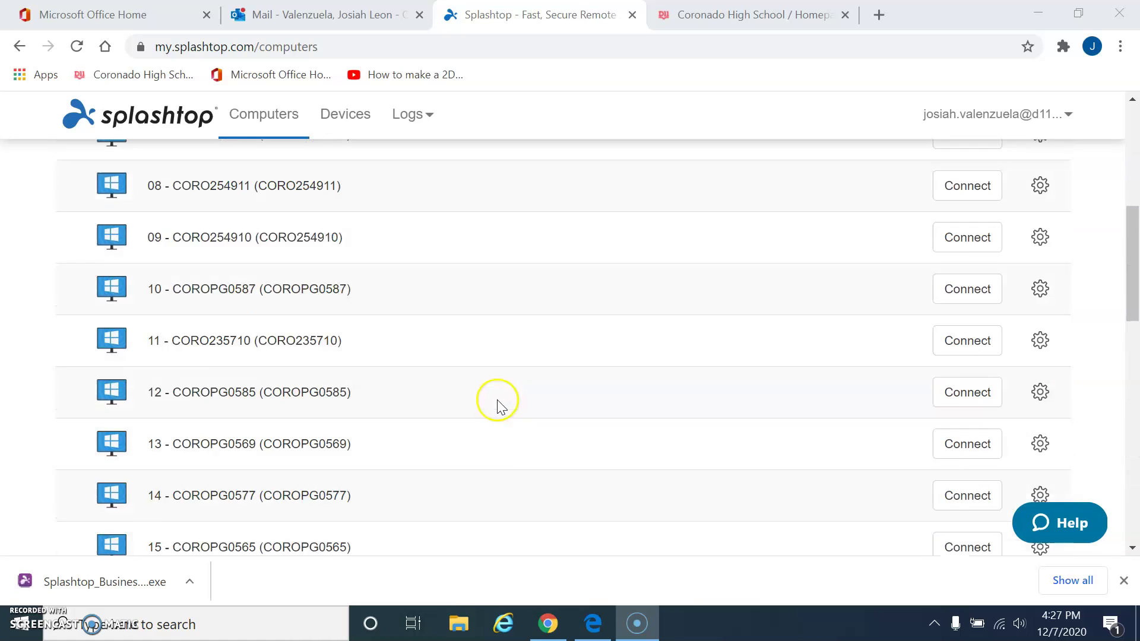
# Connect to computer 13 - COROPG0569, always allowing Splashtop Business to open, and log in via Single Sign-On
pyautogui.click(983, 403)
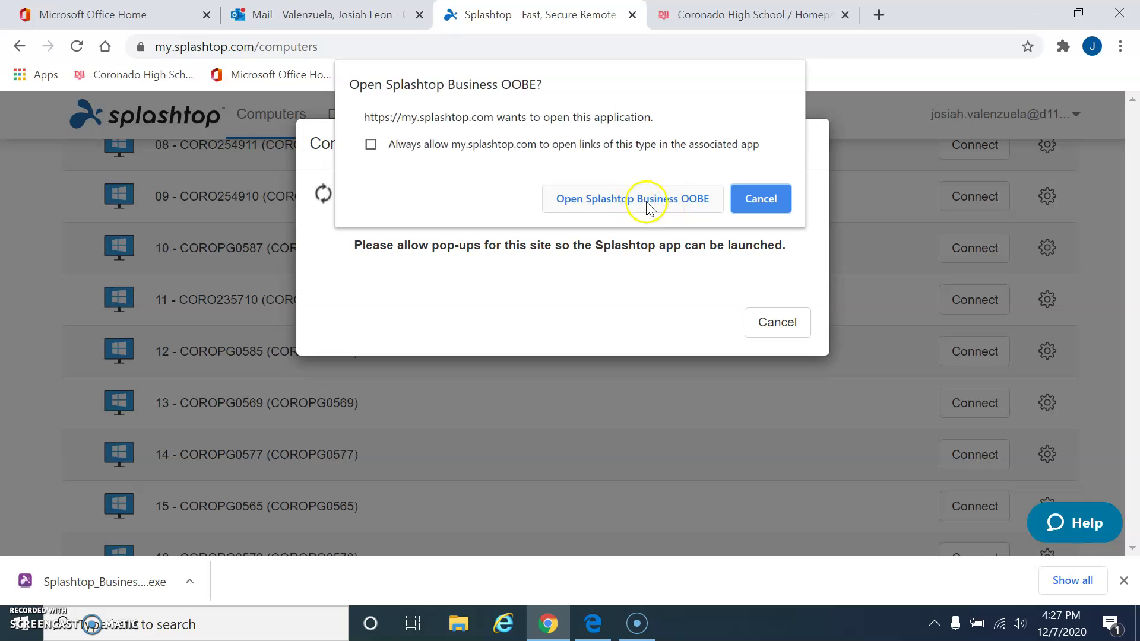
pyautogui.click(369, 145)
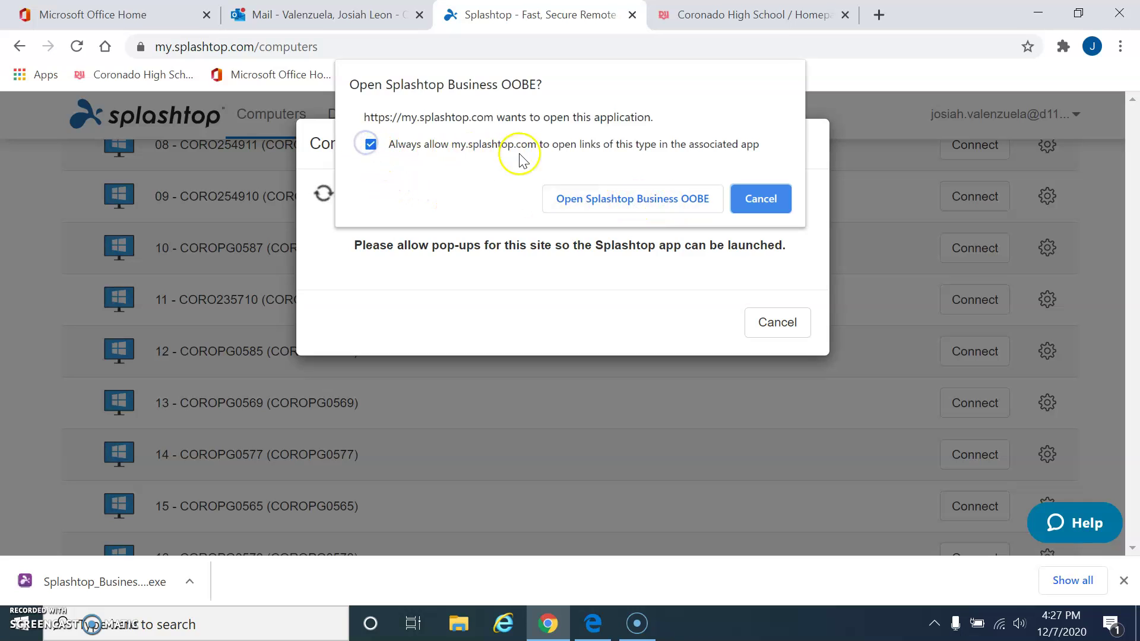
pyautogui.click(623, 201)
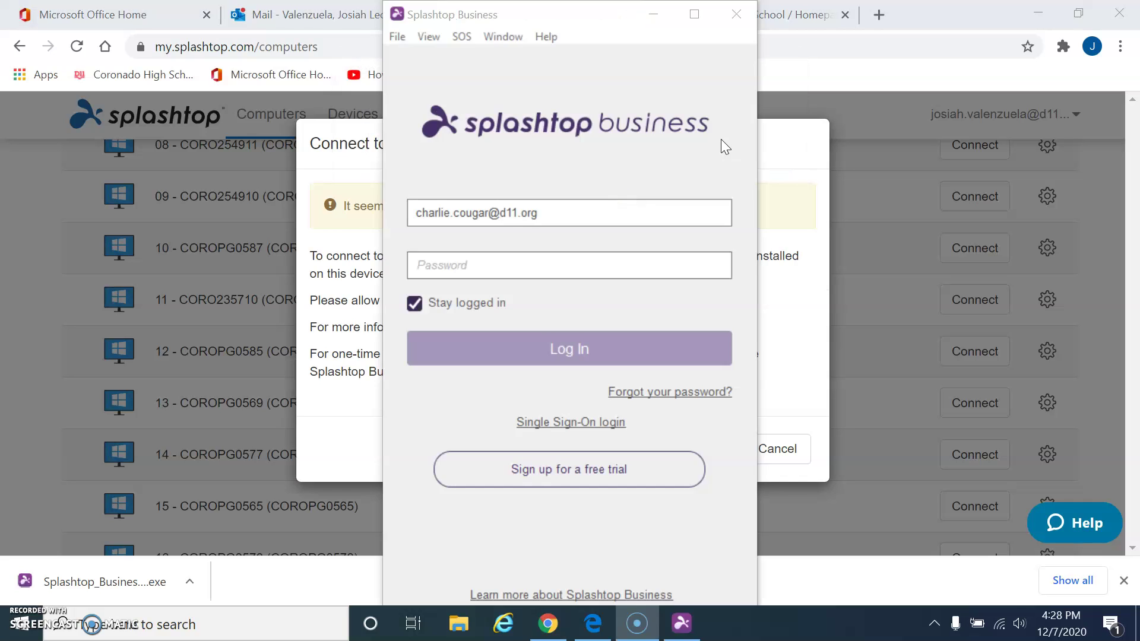
pyautogui.click(682, 160)
pyautogui.click(672, 120)
pyautogui.click(560, 423)
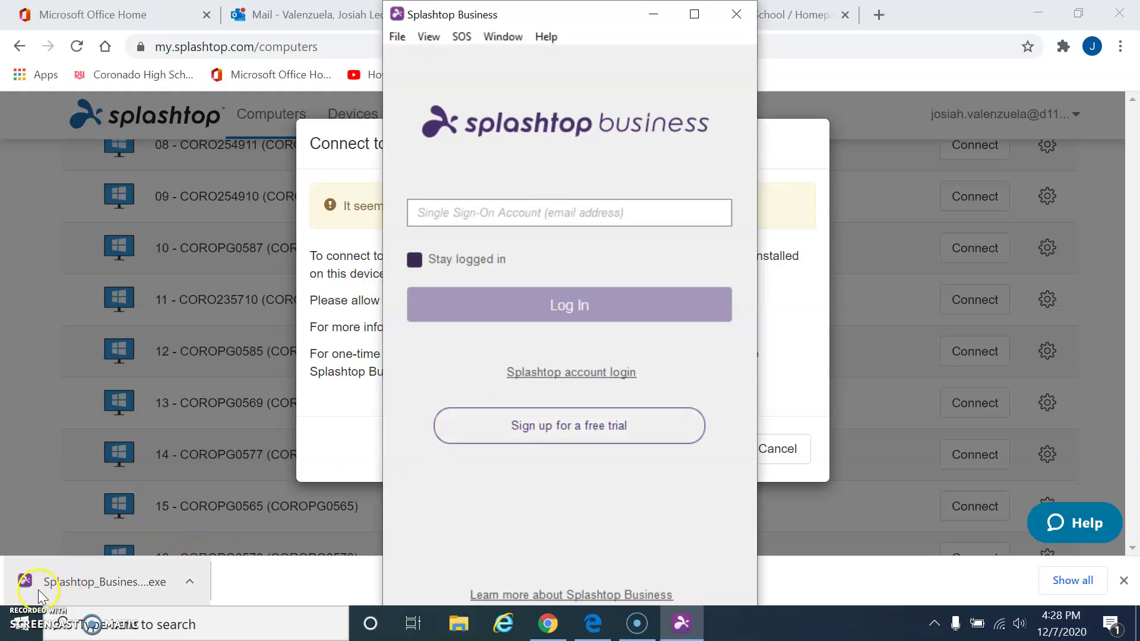
pyautogui.click(434, 213)
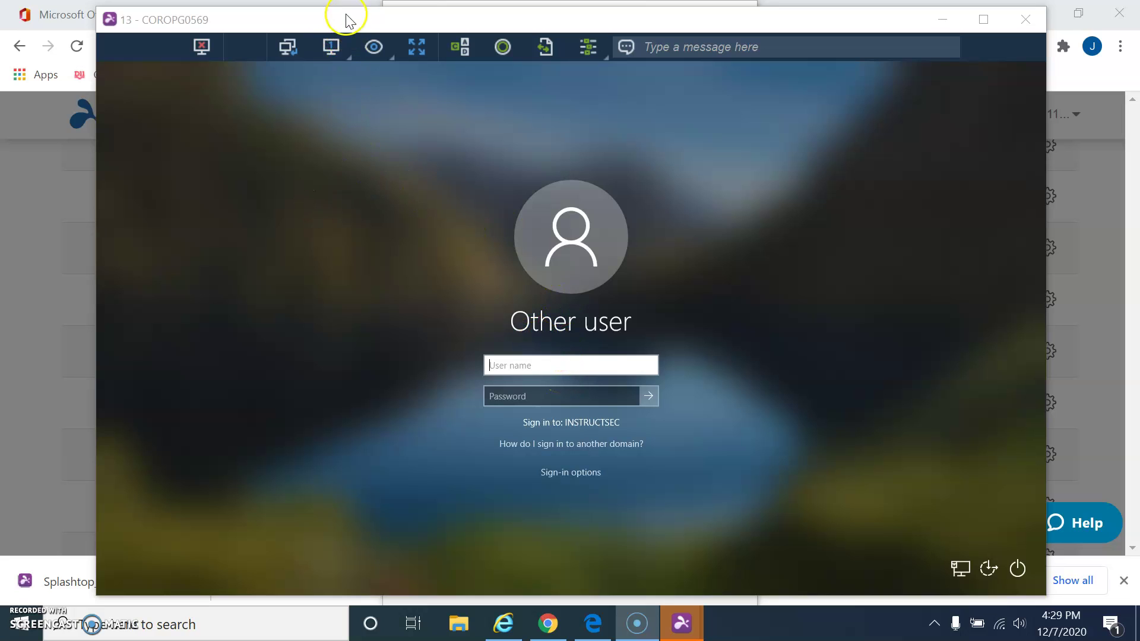
# Reposition the remote window and sign in to computer 13 with the user name and password
pyautogui.moveTo(346, 18); pyautogui.dragTo(294, 26)
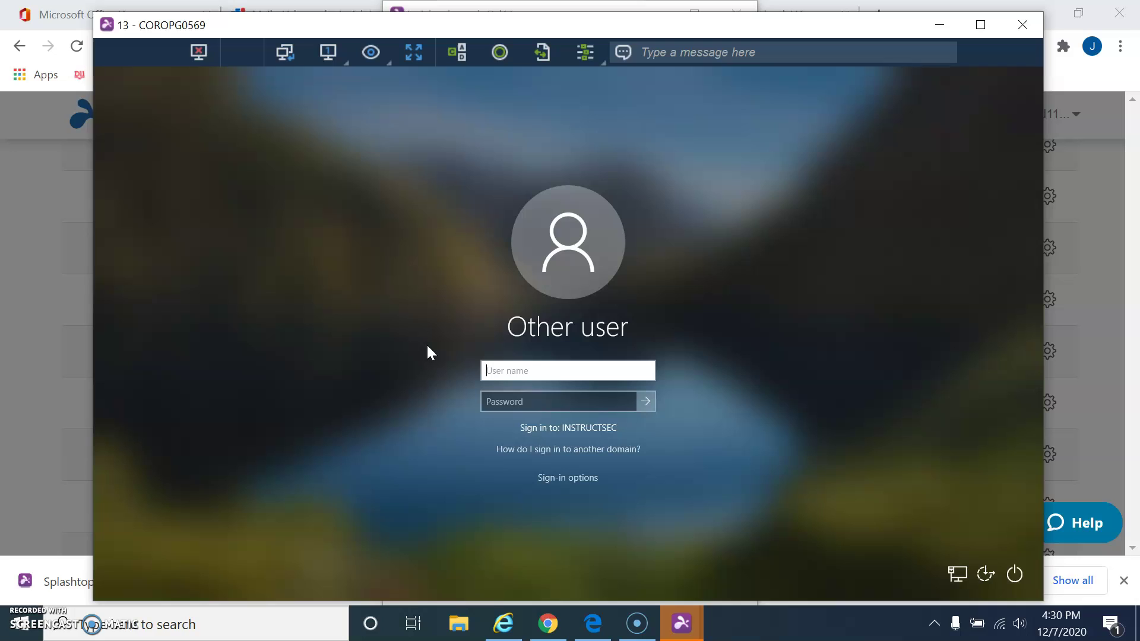
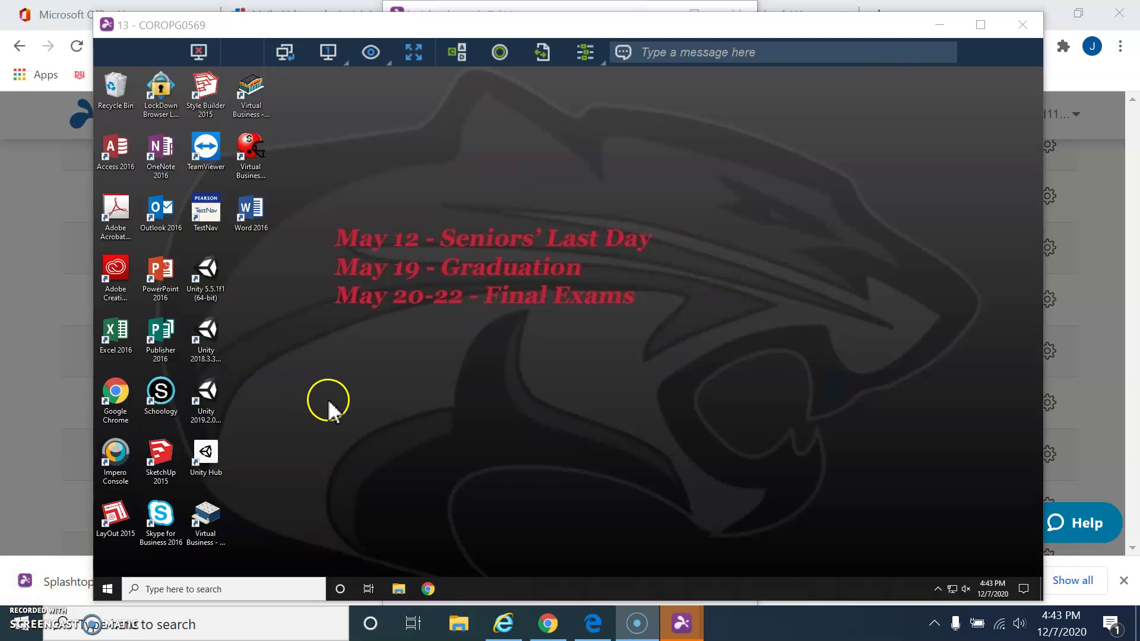
pyautogui.moveTo(300, 26)
pyautogui.mouseDown()
pyautogui.moveTo(290, 36)
pyautogui.moveTo(329, 41)
pyautogui.moveTo(320, 13)
pyautogui.moveTo(279, 20)
pyautogui.mouseUp()
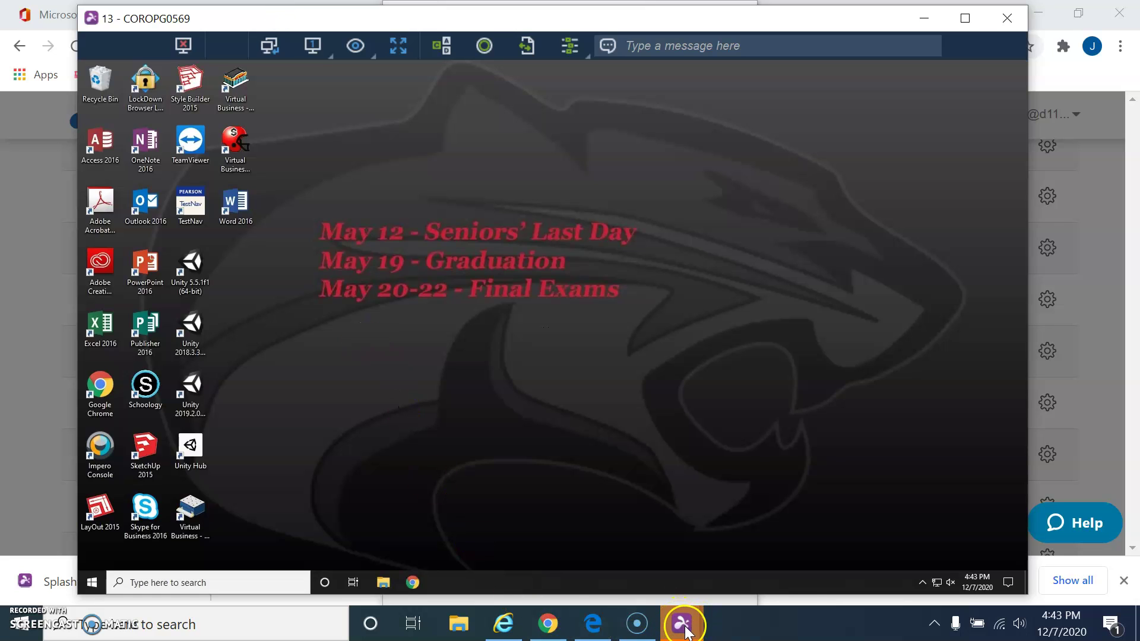
pyautogui.moveTo(681, 629)
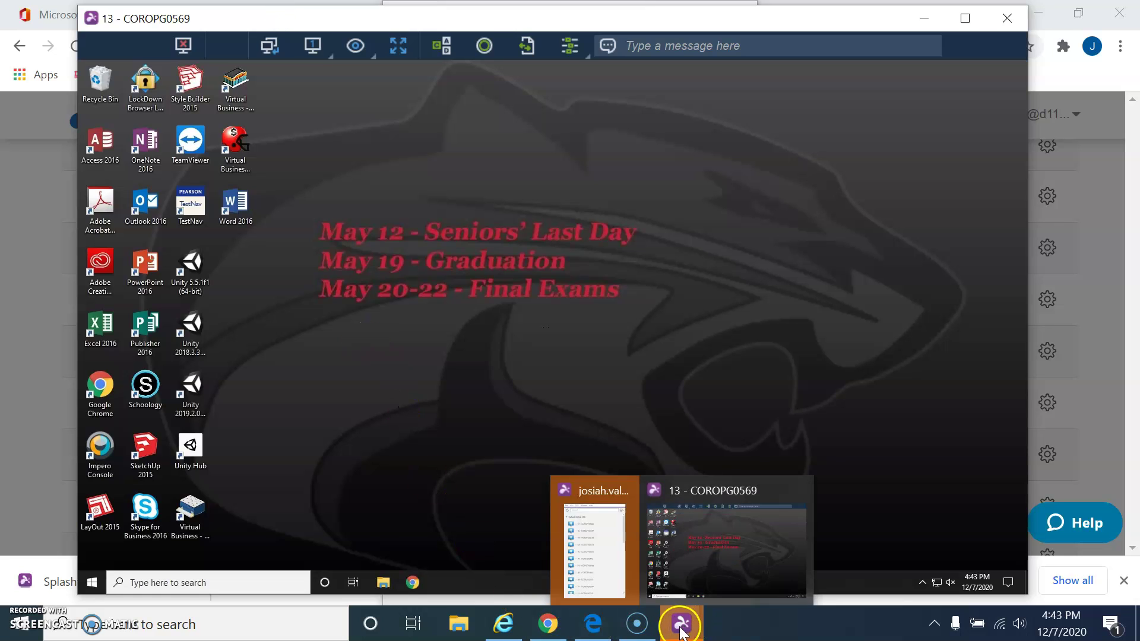
pyautogui.click(925, 18)
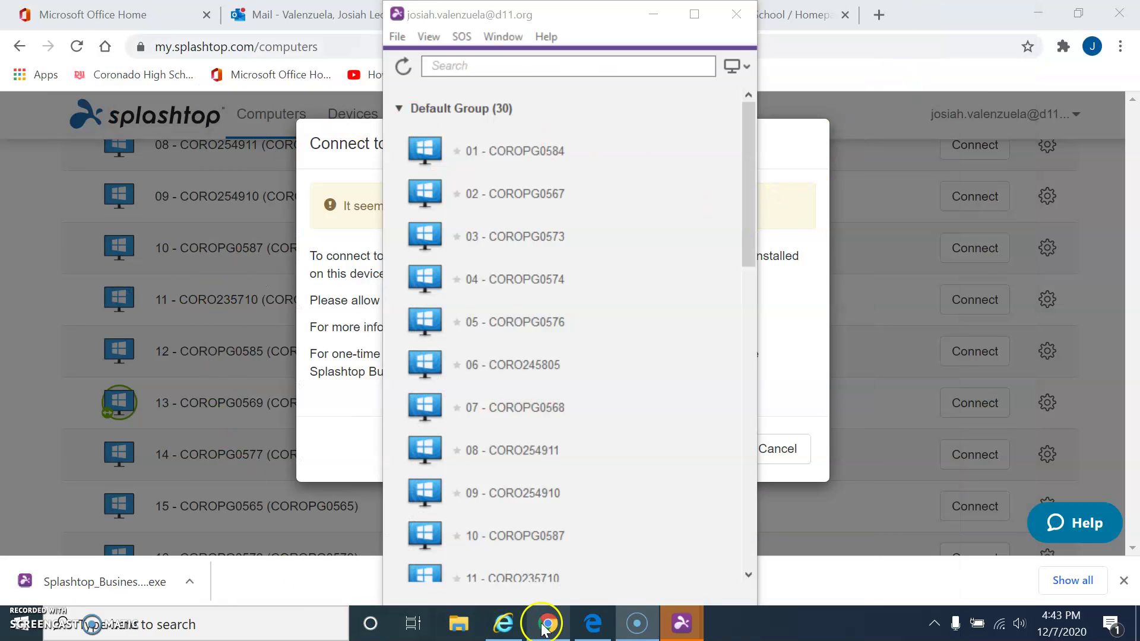
pyautogui.moveTo(545, 627)
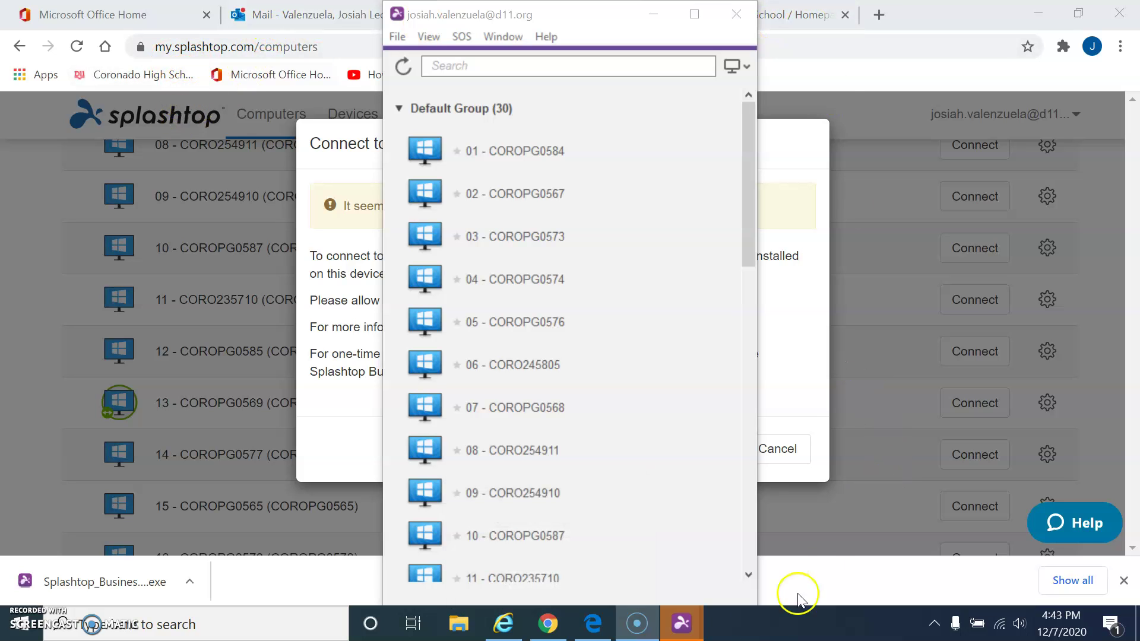
pyautogui.moveTo(664, 632)
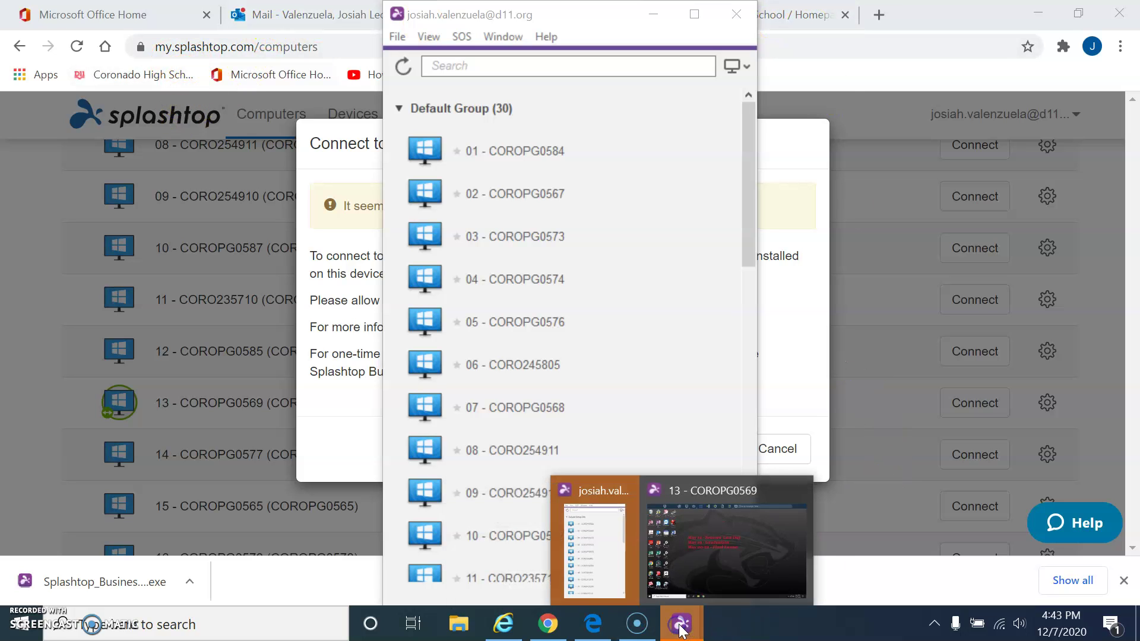
pyautogui.click(725, 565)
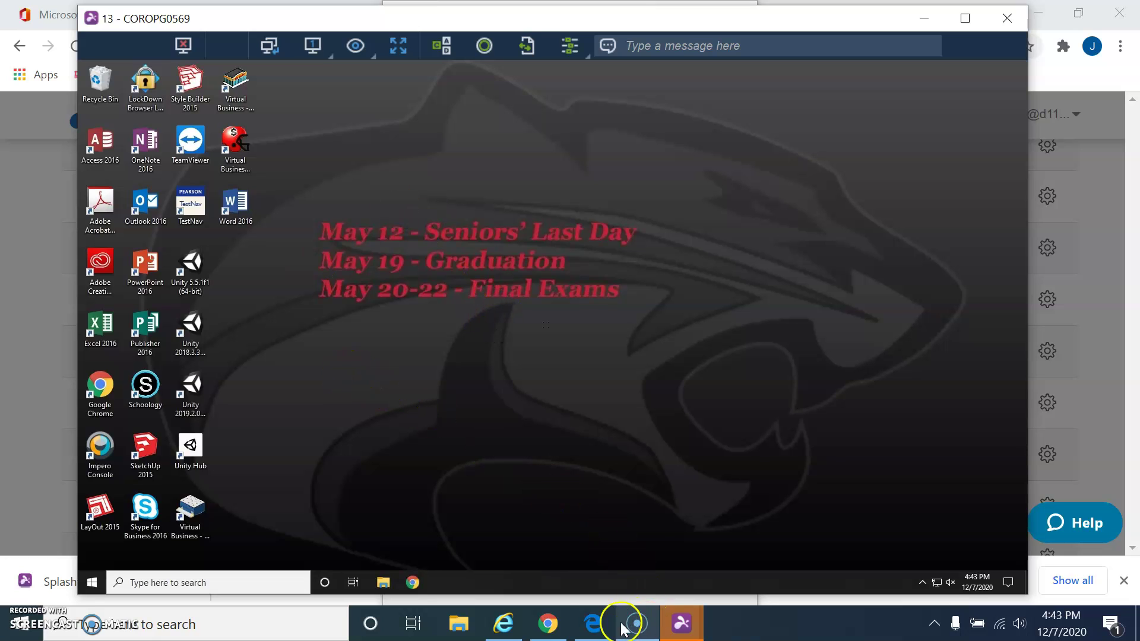
pyautogui.click(557, 628)
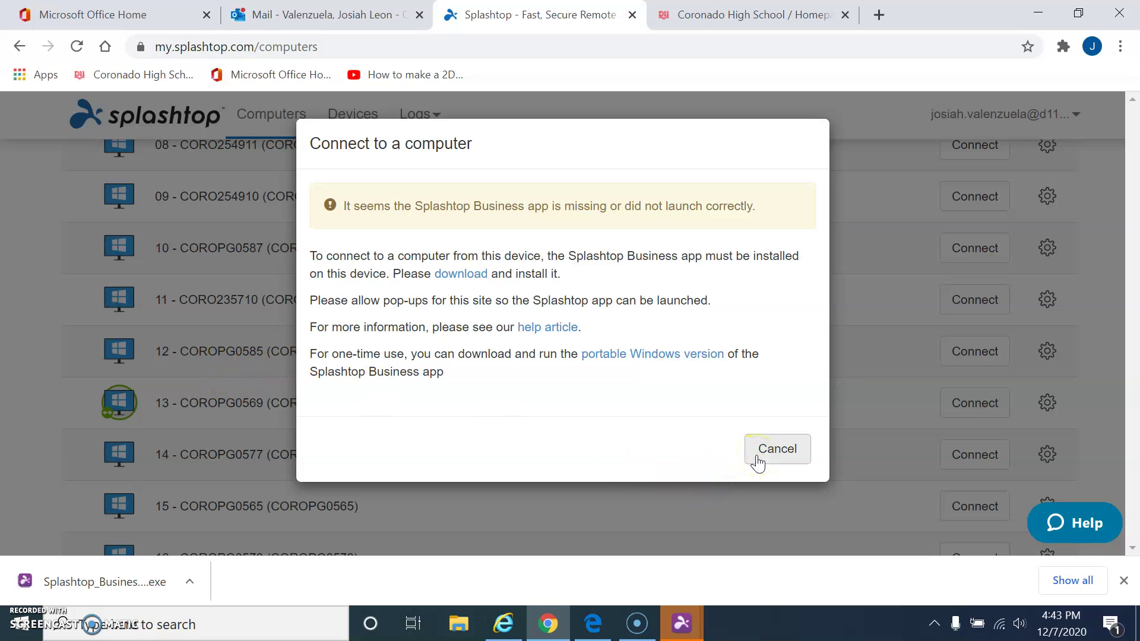
pyautogui.click(682, 624)
pyautogui.click(734, 561)
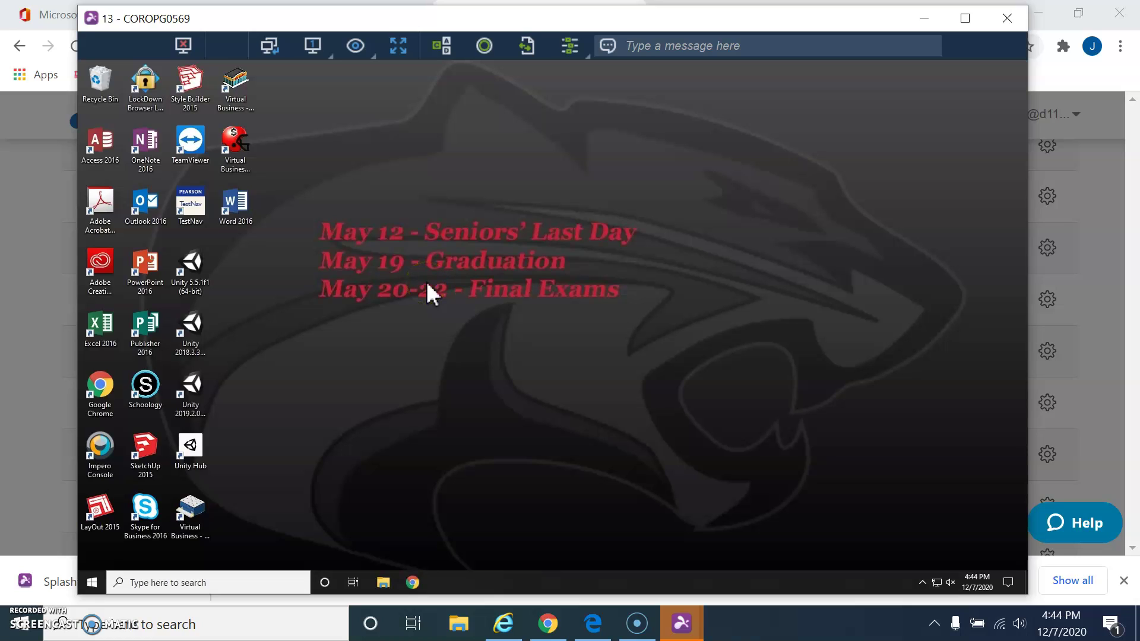
# Click into computer 13's remote desktop and open its taskbar 'Type here to search' box
pyautogui.click(482, 355)
pyautogui.click(472, 350)
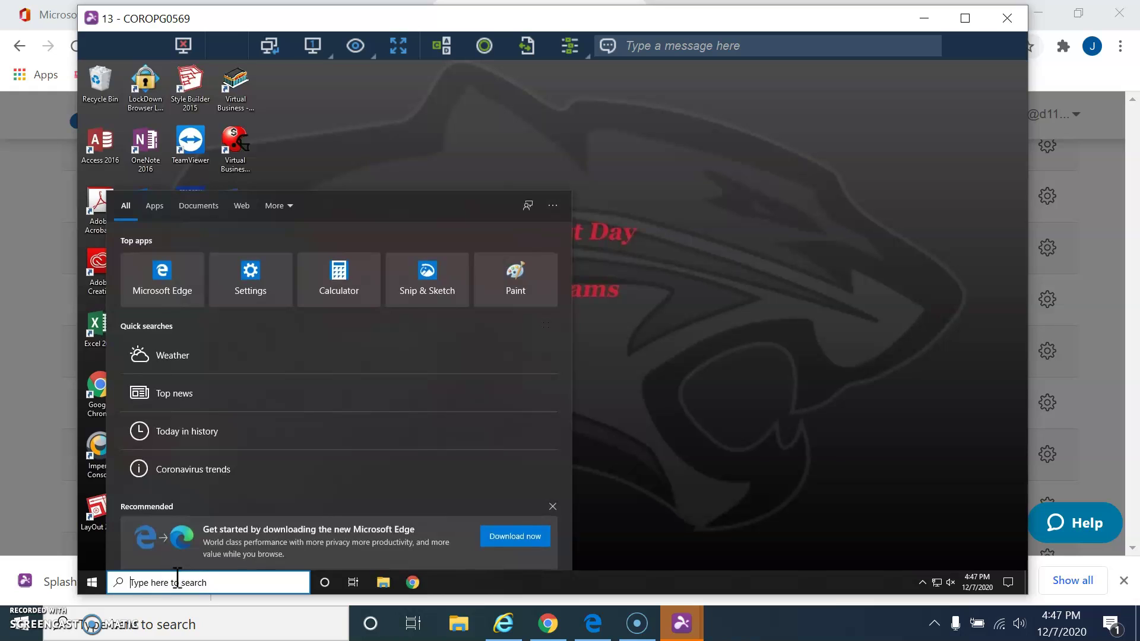
# Search the remote computer for 'pyth' and launch IDLE (Python GUI)
pyautogui.click(242, 555)
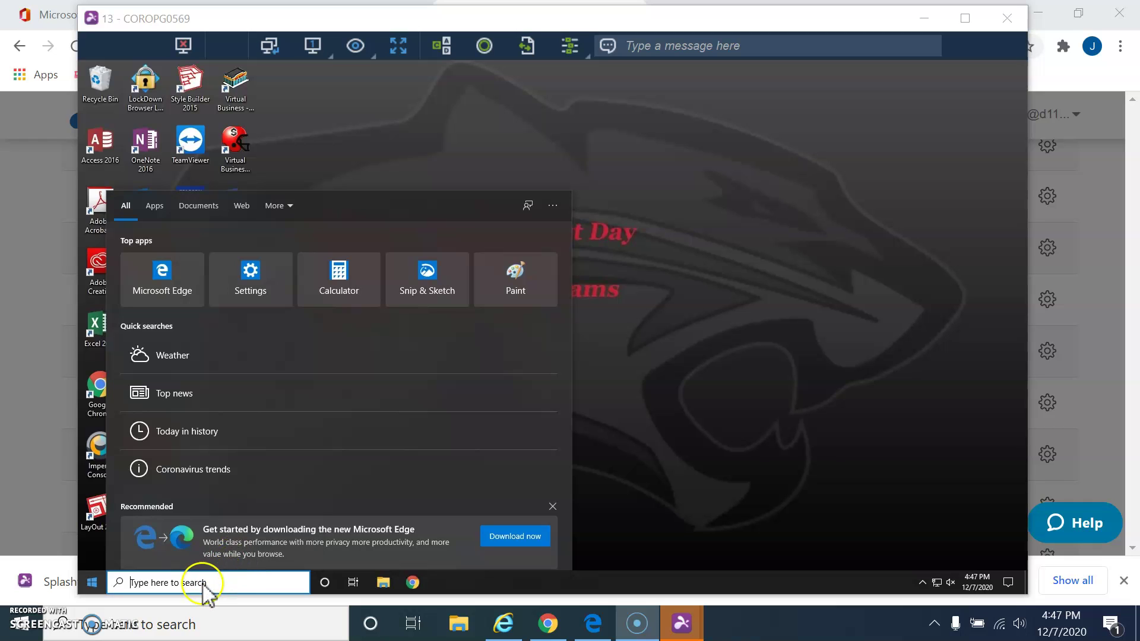
pyautogui.click(163, 584)
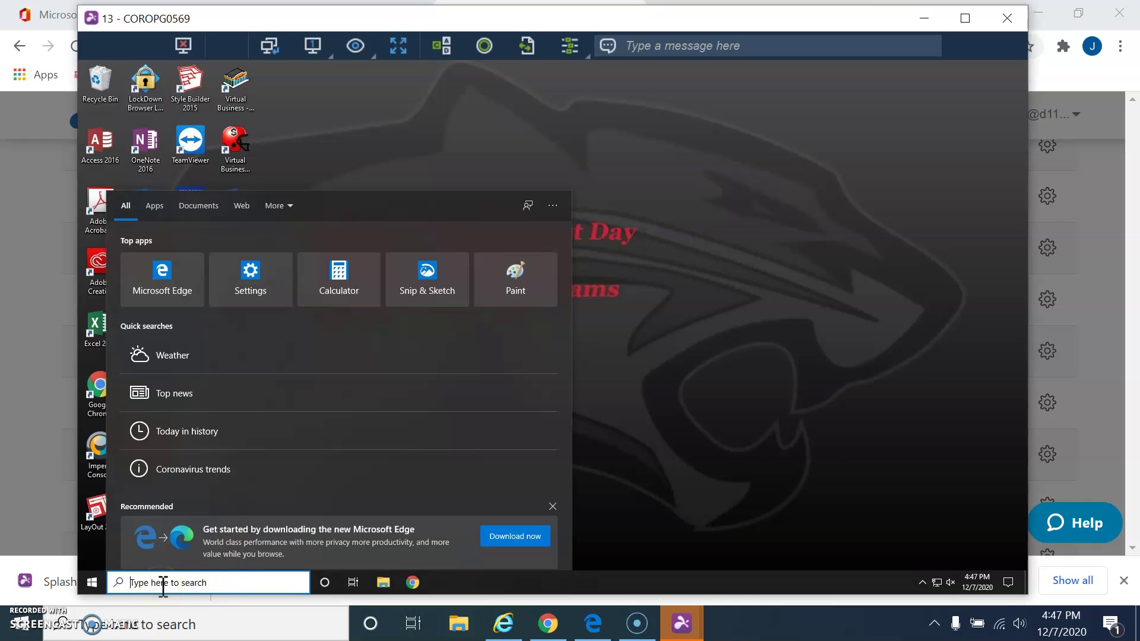
pyautogui.write('pyth')
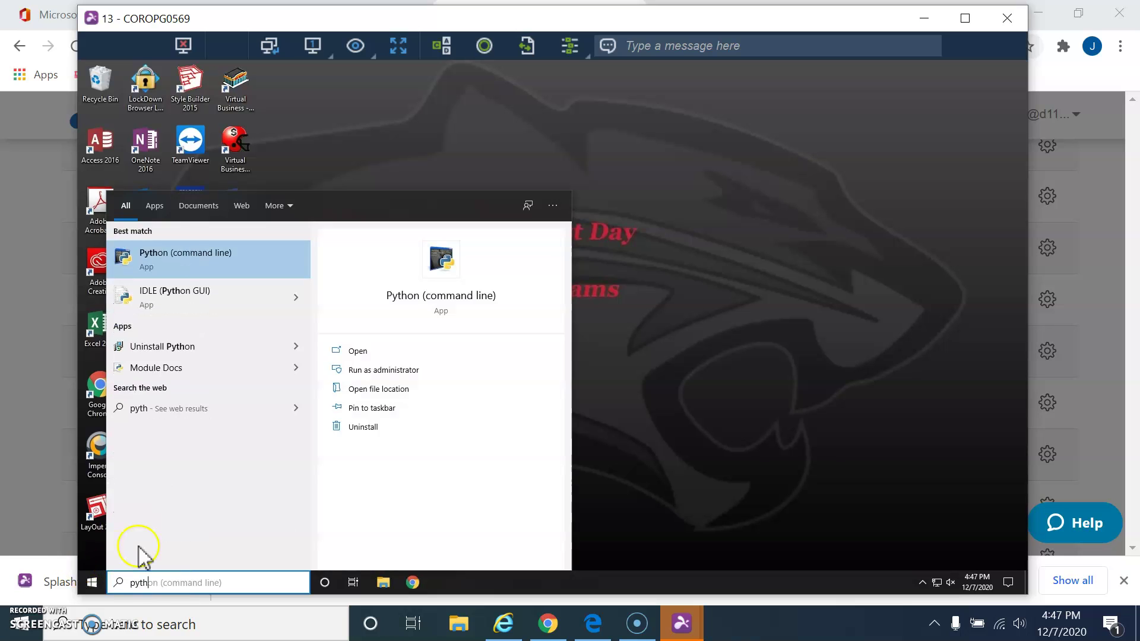
pyautogui.click(153, 300)
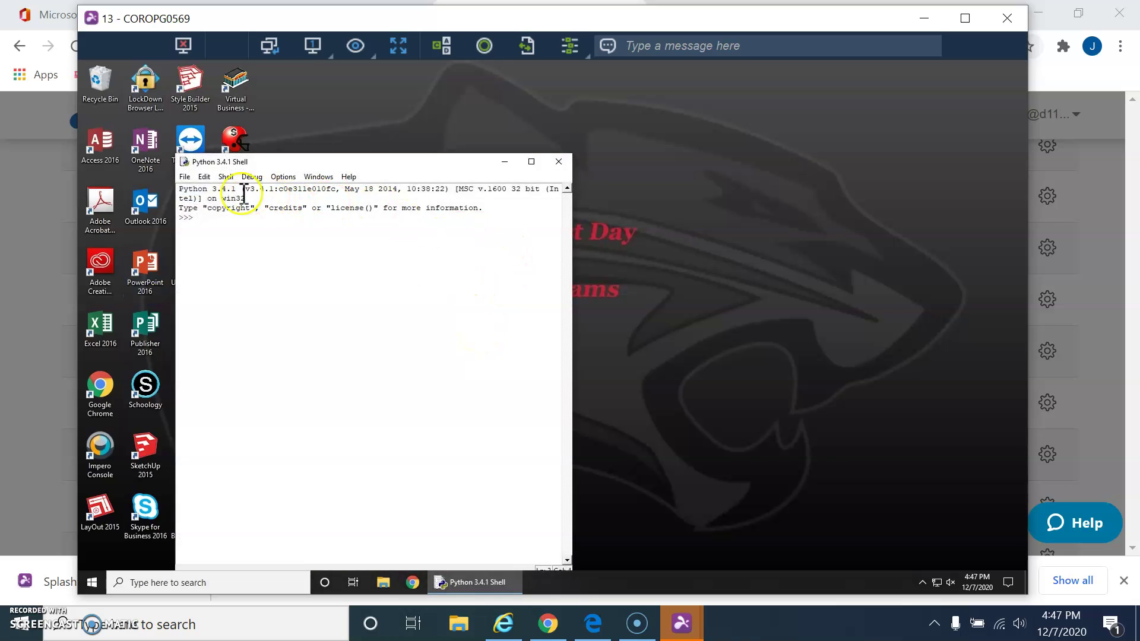
# Create a new untitled Python file, reposition it, then close the editor and the Python shell
pyautogui.click(184, 178)
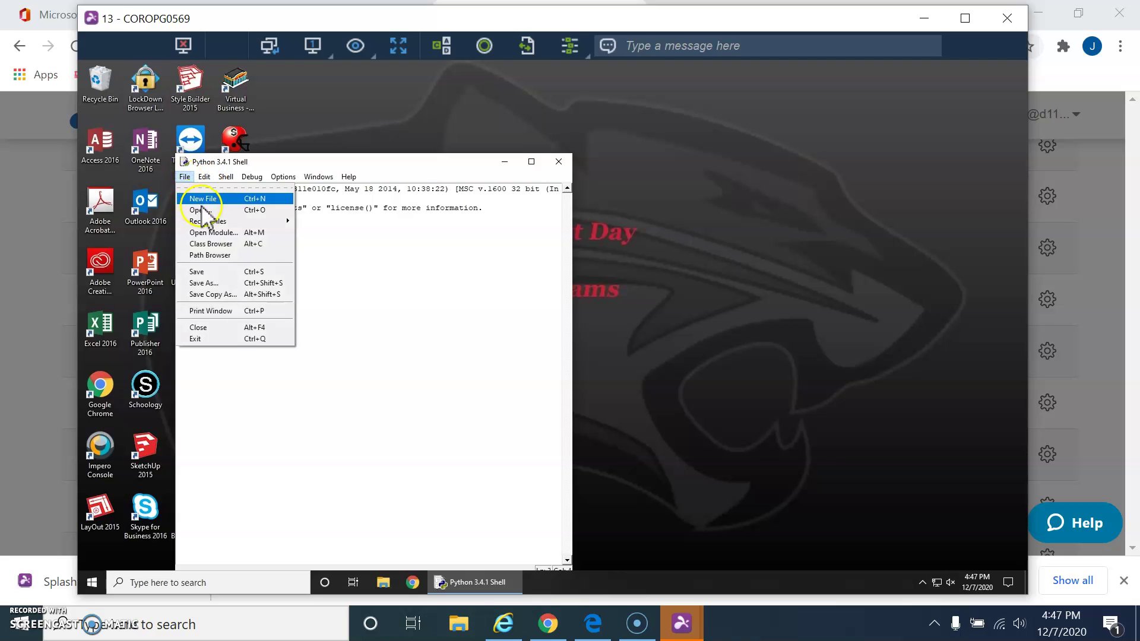
pyautogui.click(204, 200)
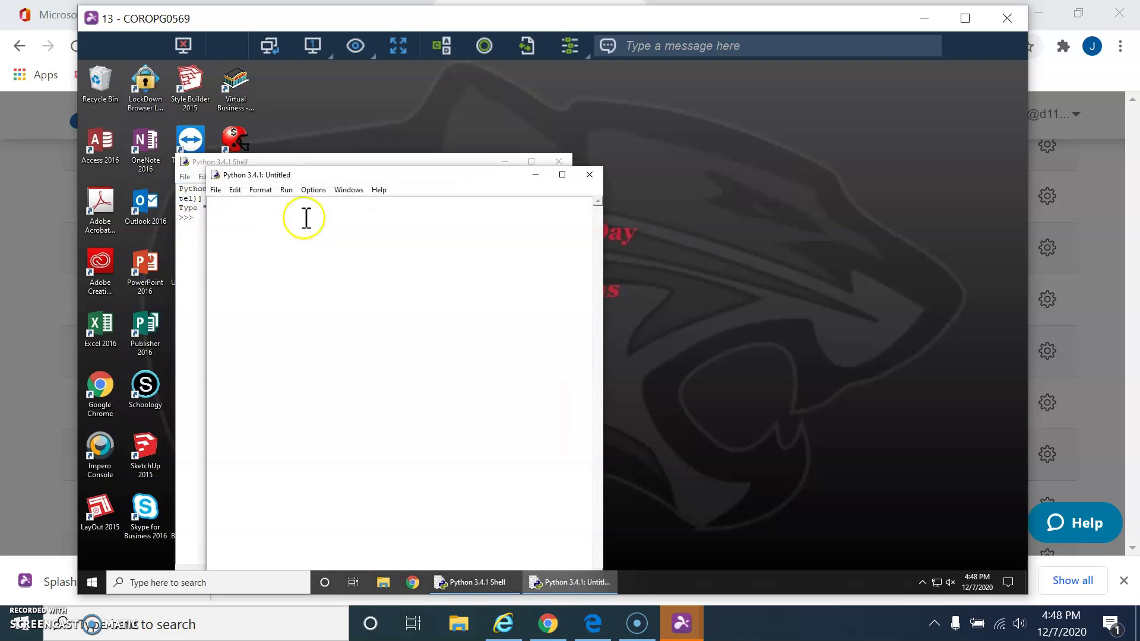
pyautogui.moveTo(350, 178); pyautogui.dragTo(482, 146)
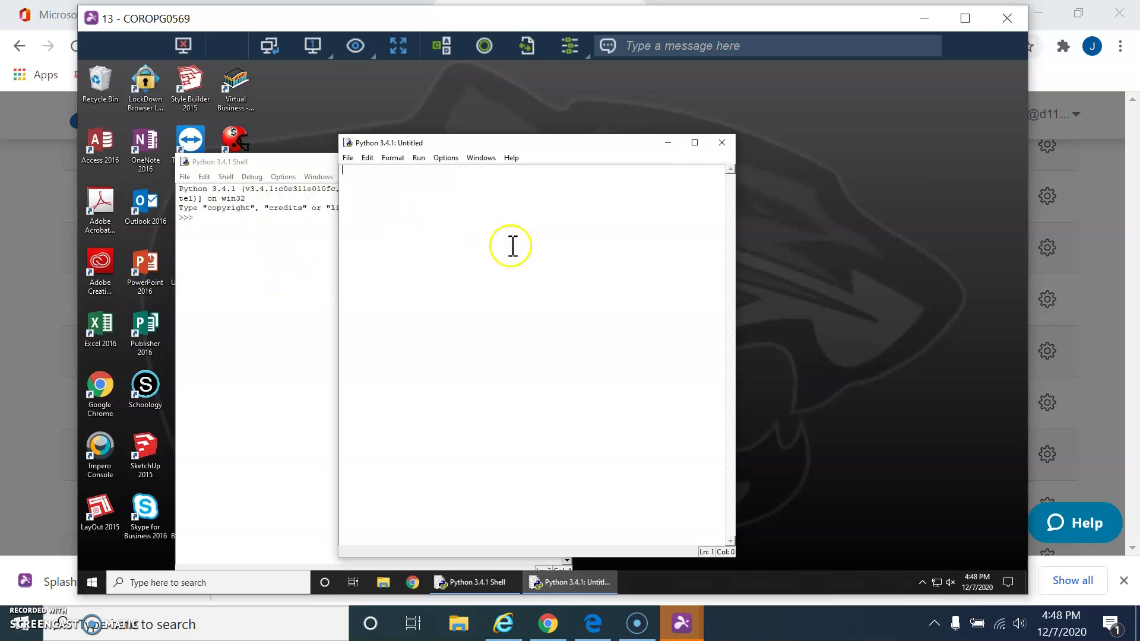
pyautogui.click(722, 145)
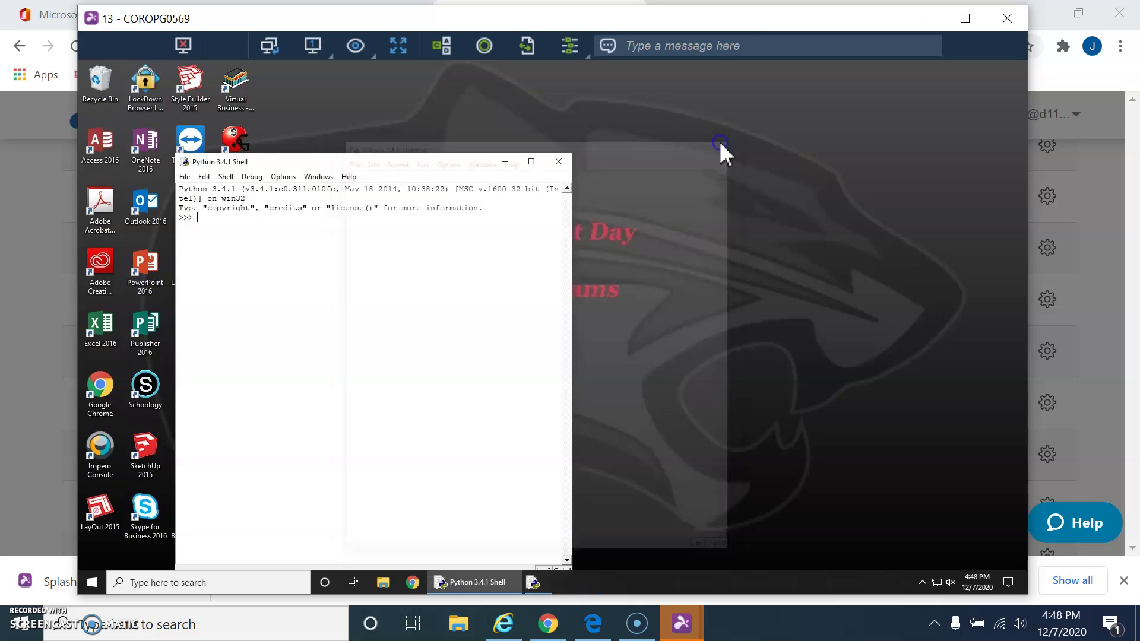
pyautogui.click(562, 164)
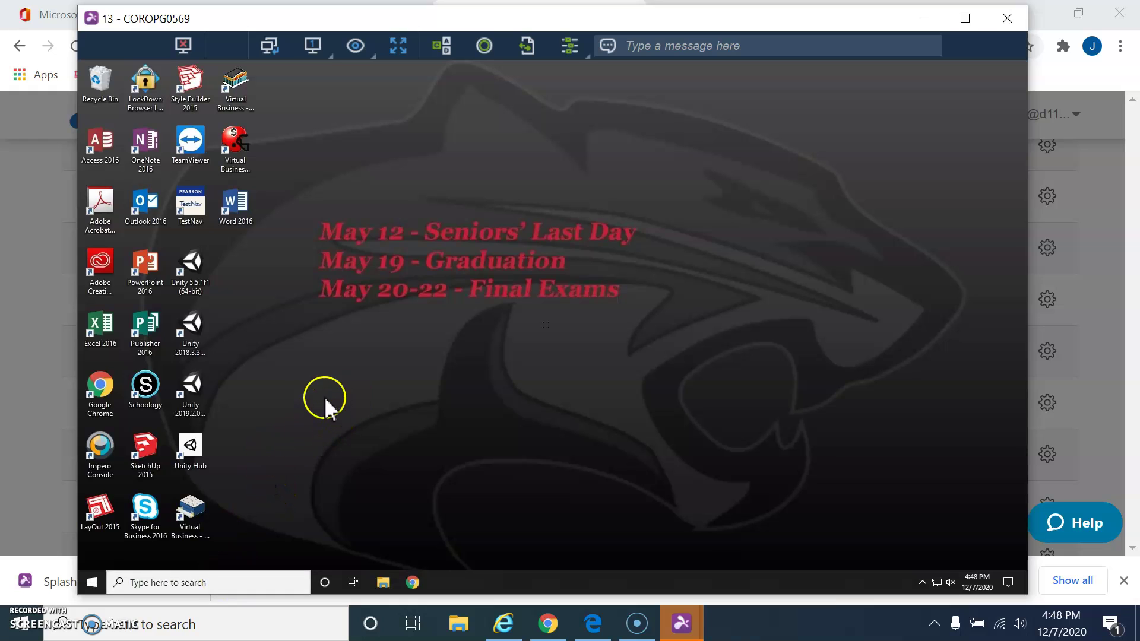
# Launch Unity 2019.2.0 from the lab computer 13 desktop icon, bringing up its splash screen
pyautogui.click(222, 582)
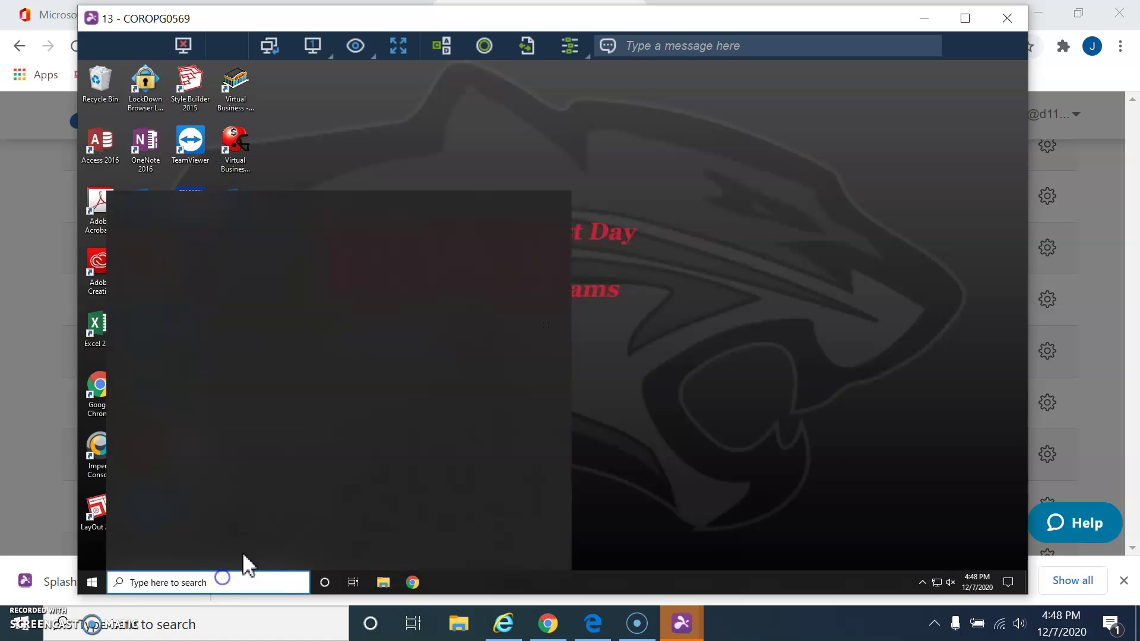
pyautogui.click(386, 163)
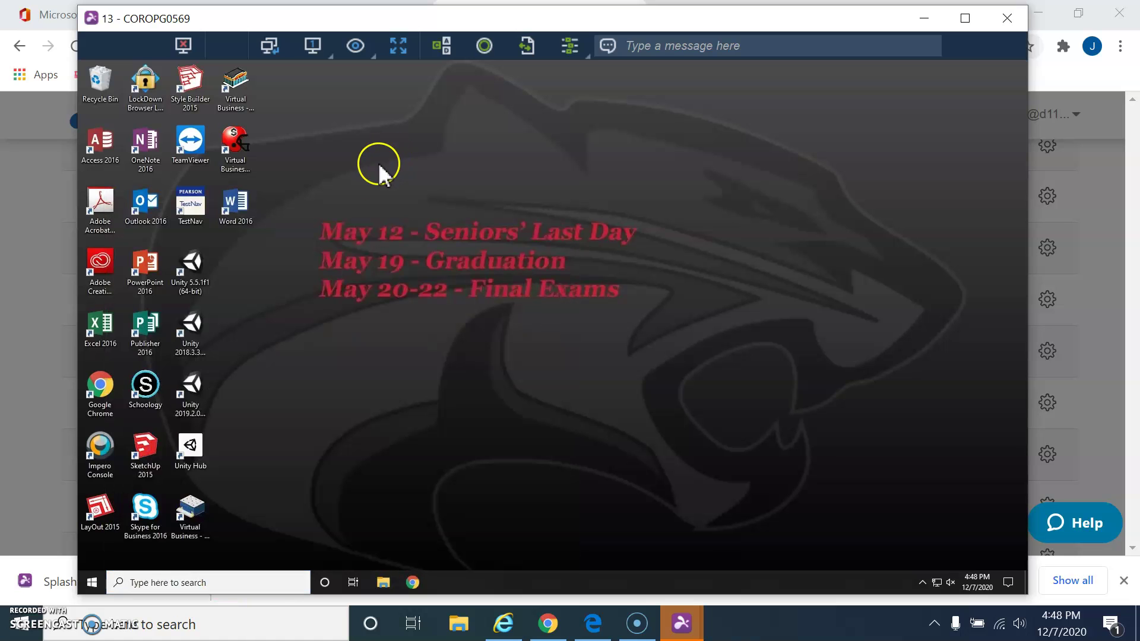
pyautogui.click(201, 409)
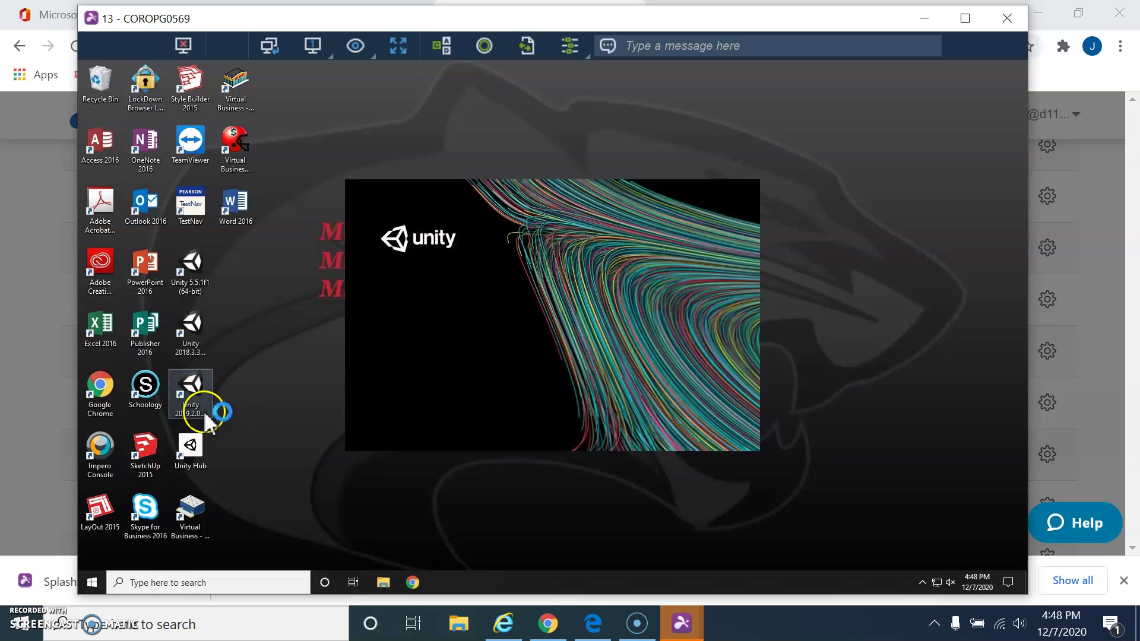
pyautogui.click(205, 275)
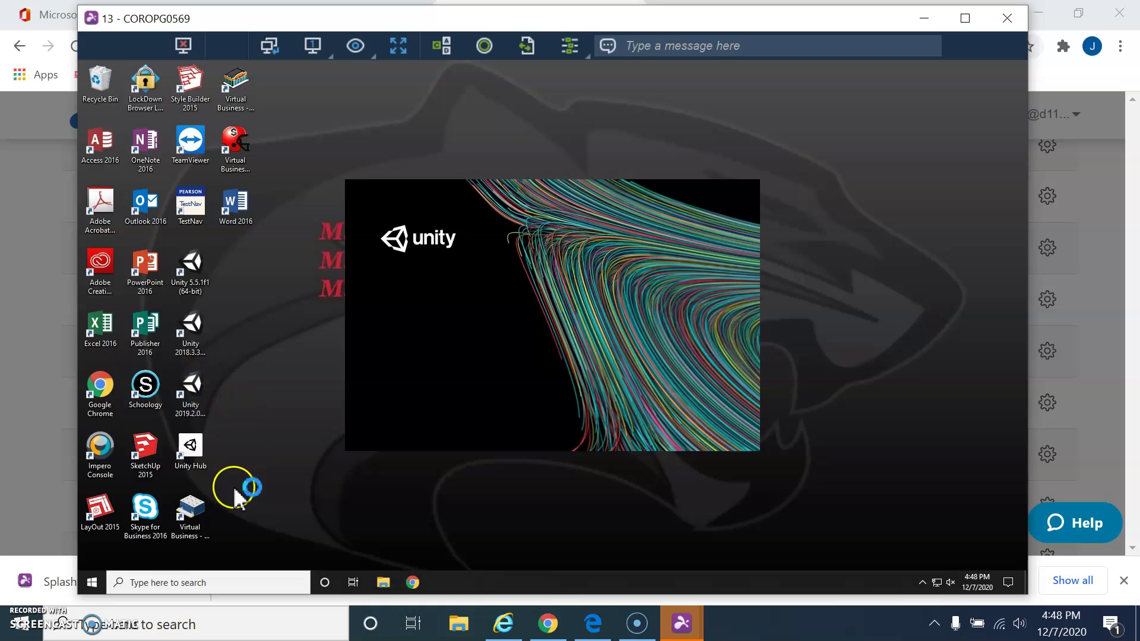